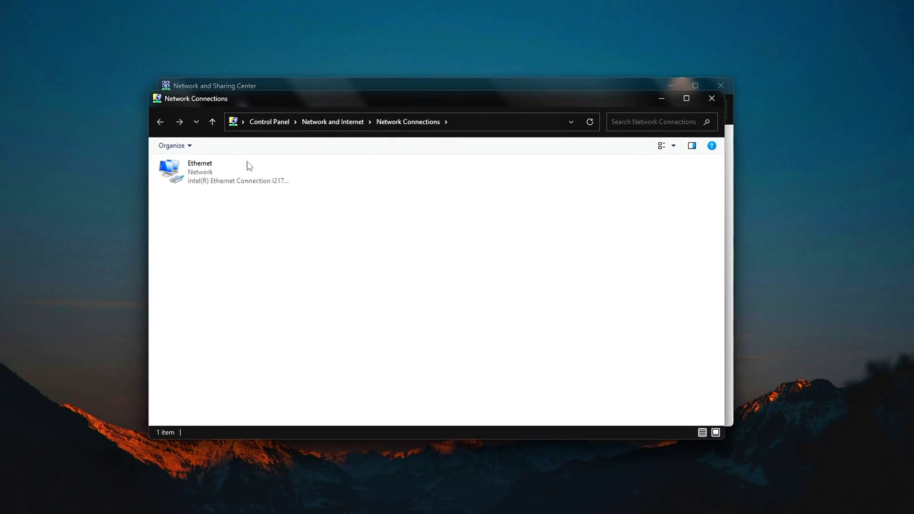
Open the Ethernet connection's Internet Protocol Version 4 (TCP/IPv4) properties
right_click(259, 176)
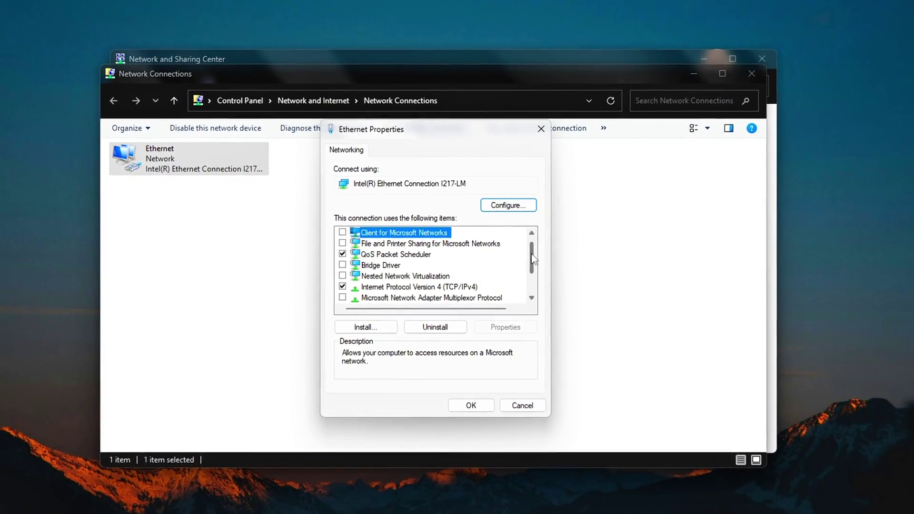
scroll(476, 267, down, 2)
scroll(510, 259, up, 2)
click(422, 278)
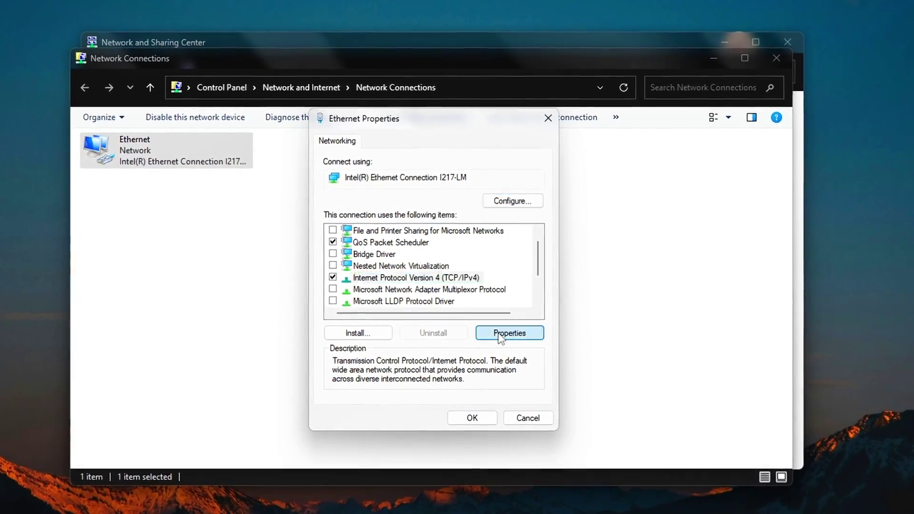
click(508, 330)
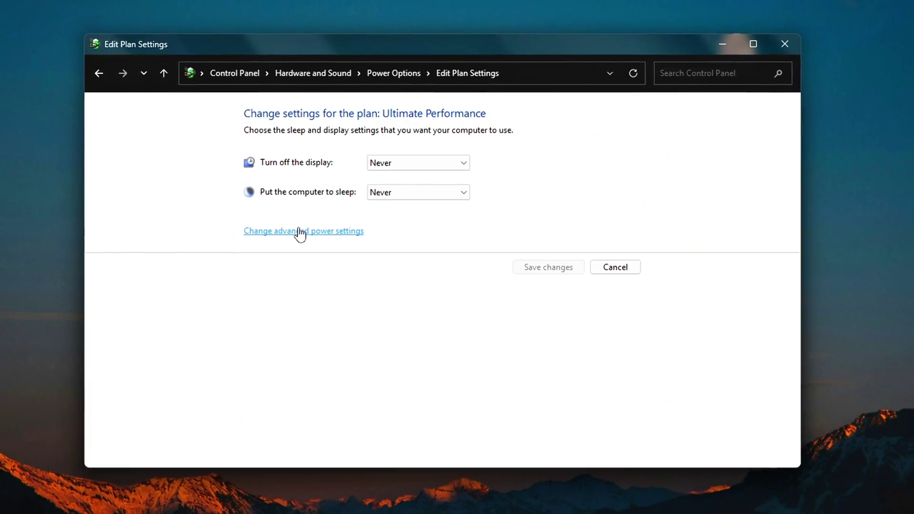
Raise the minimum processor state to 100% under Processor power management and close Edit Plan Settings
click(300, 232)
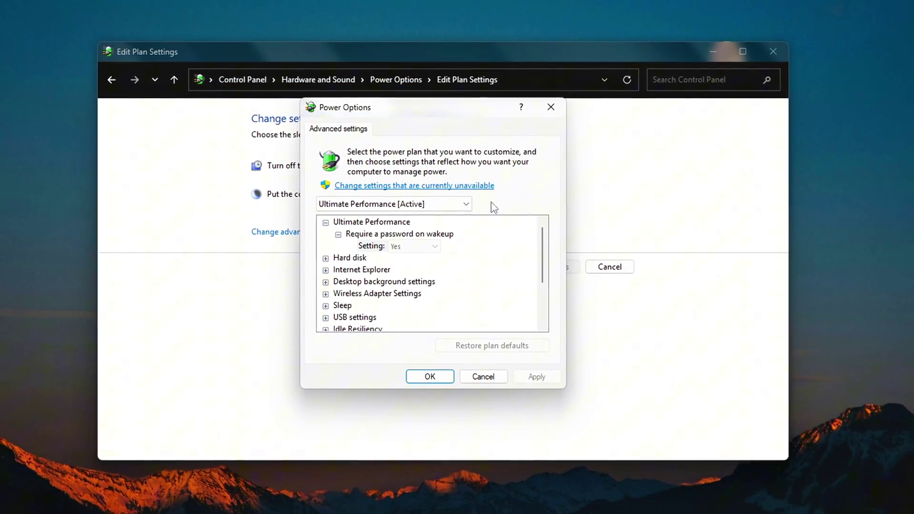
scroll(535, 235, down, 1)
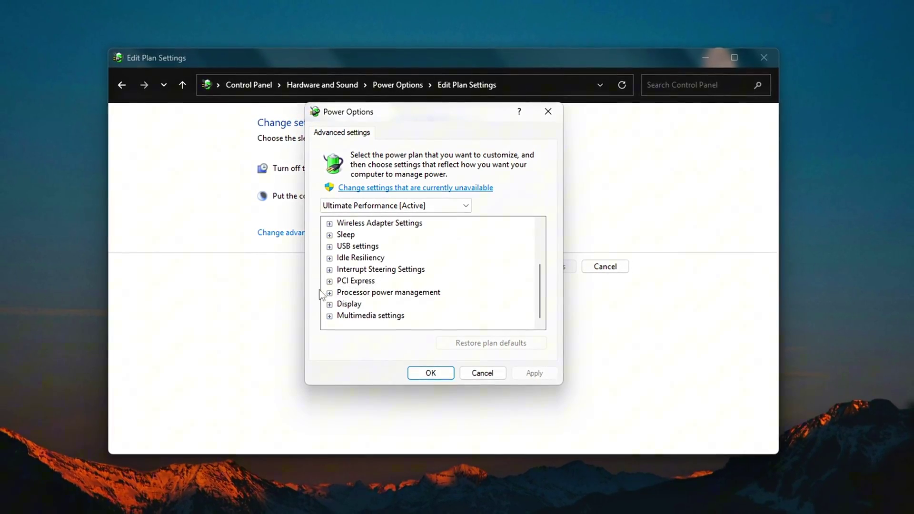
click(332, 292)
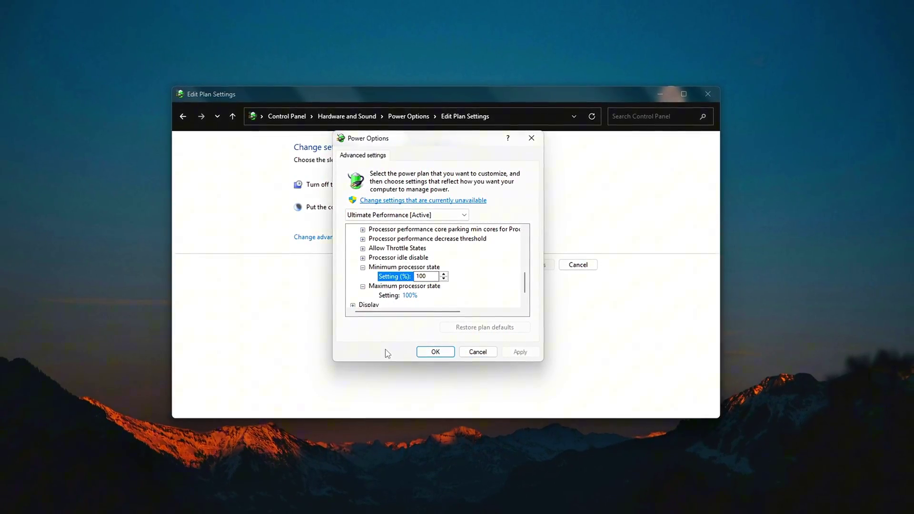
click(447, 354)
click(696, 100)
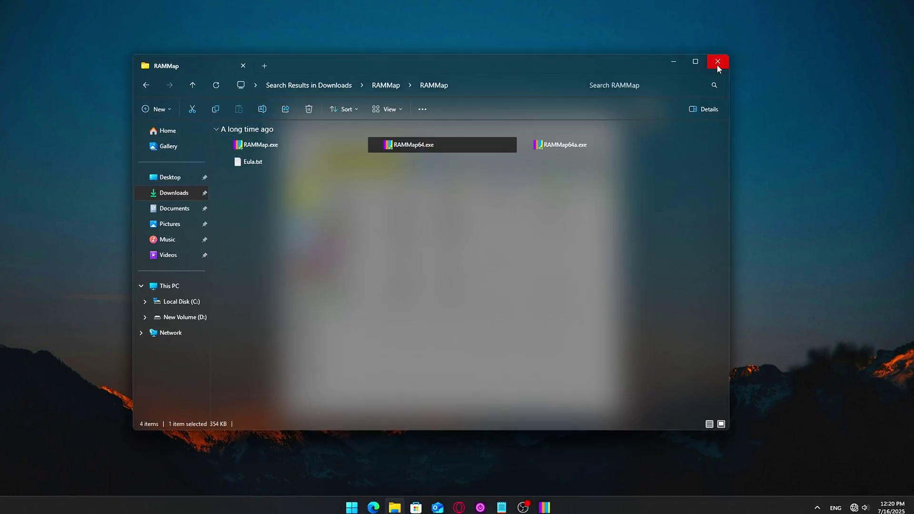
Show Task Manager's Performance > Memory page beside RAMMap with RAMMap's Empty menu open
click(717, 64)
right_click(667, 498)
click(681, 475)
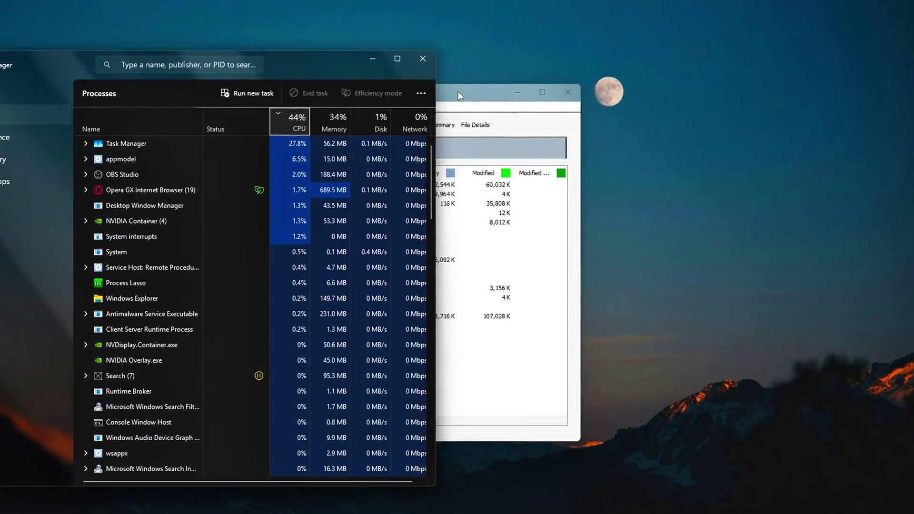
click(457, 91)
click(18, 119)
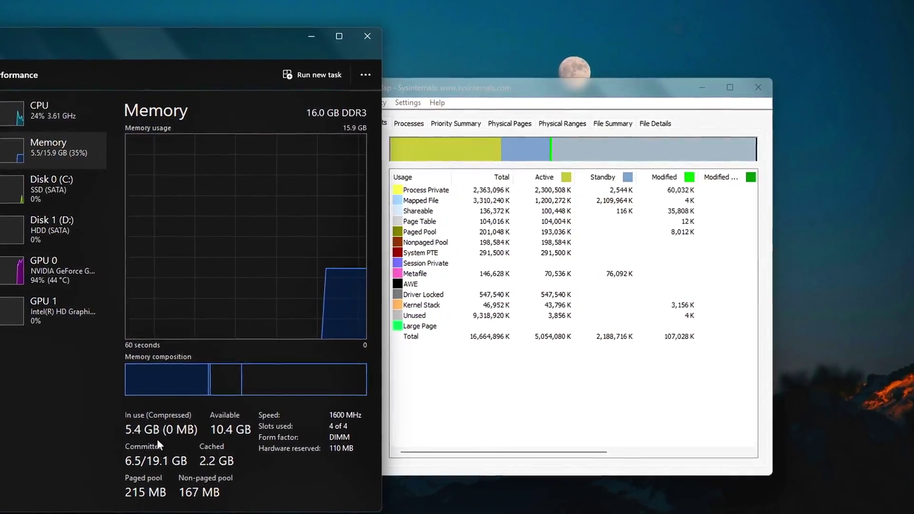
click(442, 89)
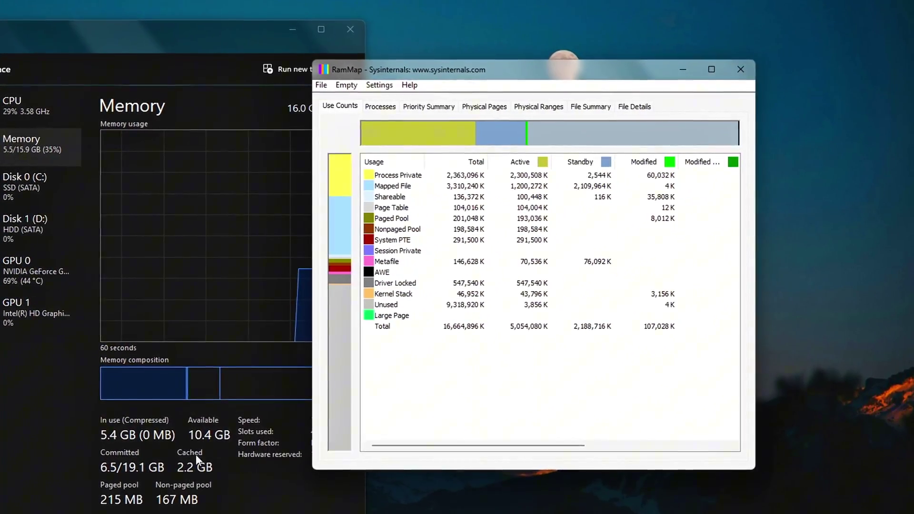
click(337, 82)
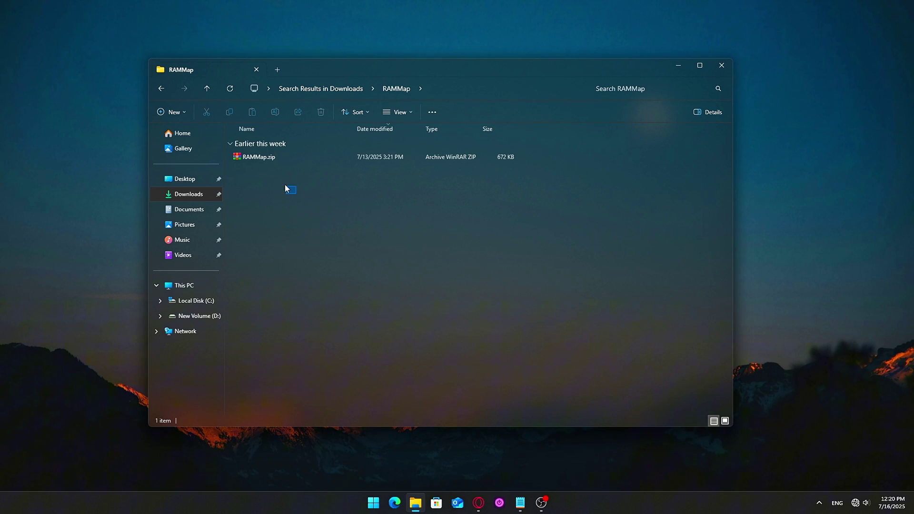
Extract RAMMap.zip via WinRAR to 'RAMMap\' and run RAMMap64.exe past SmartScreen
right_click(260, 159)
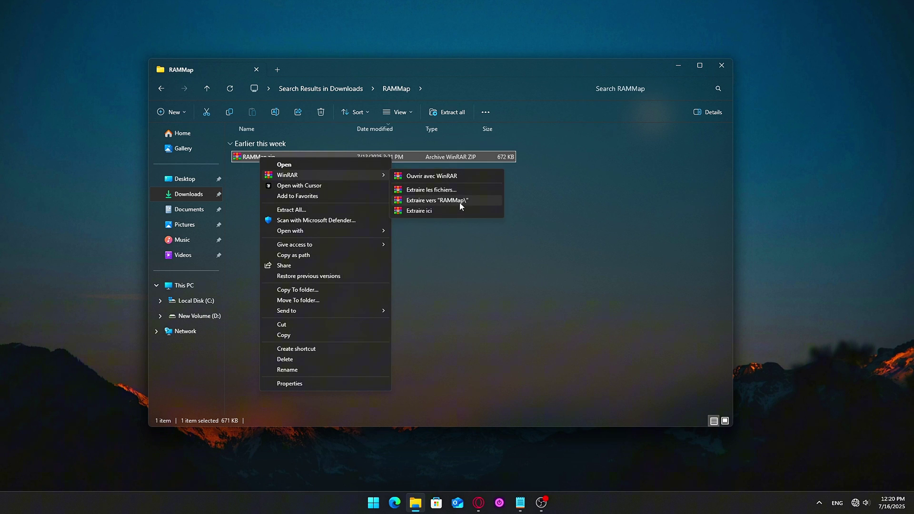
click(460, 200)
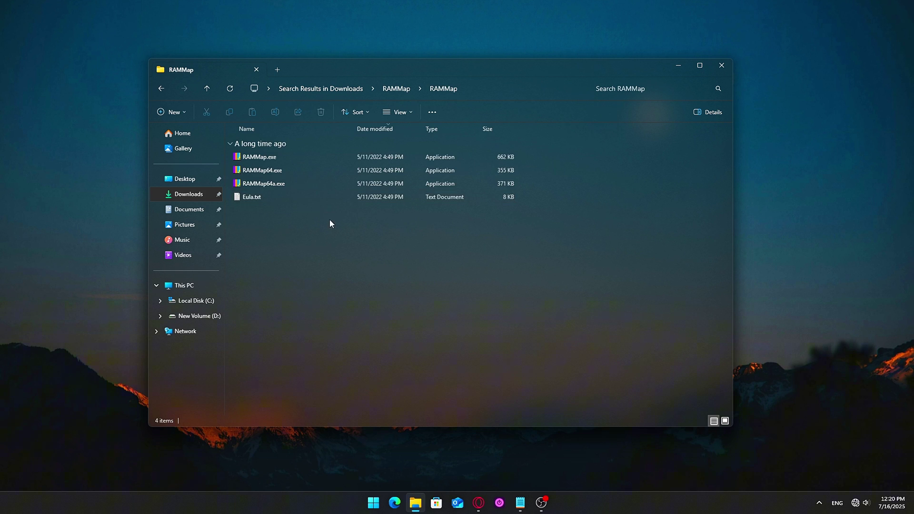
key(ctrl+shift+4)
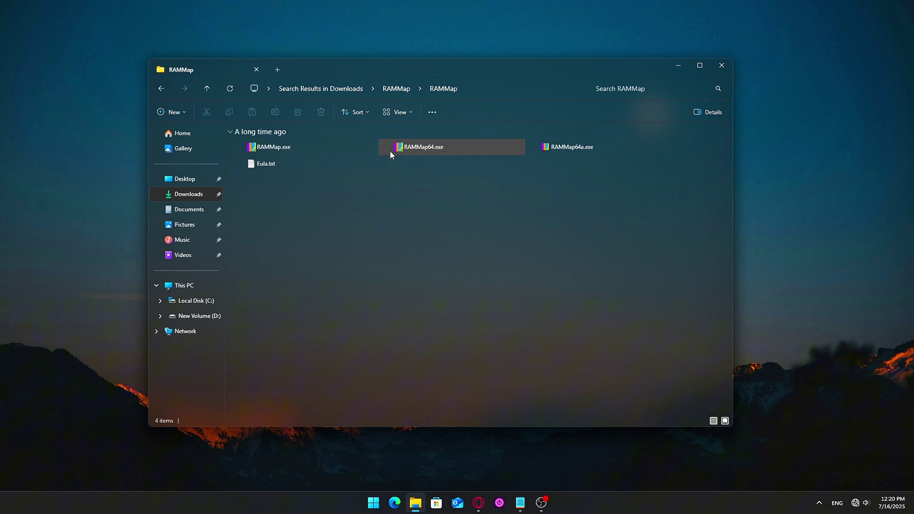
double_click(469, 152)
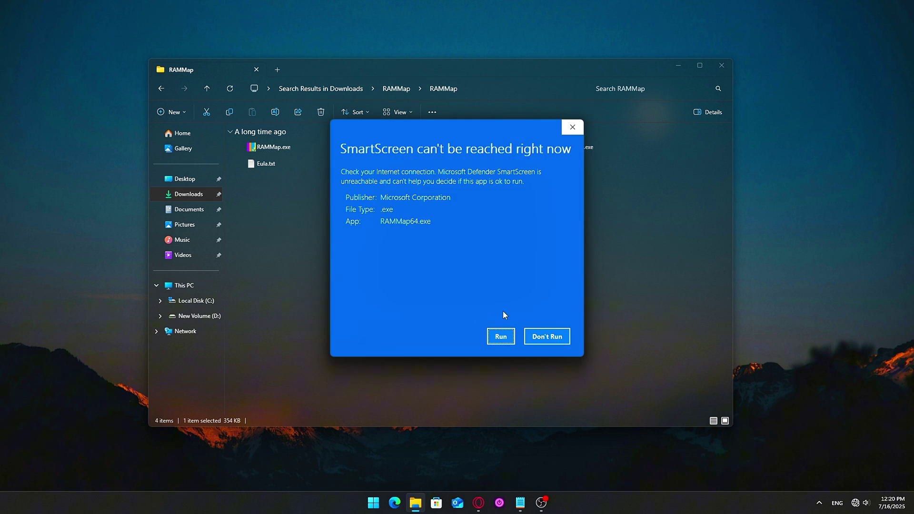
click(500, 337)
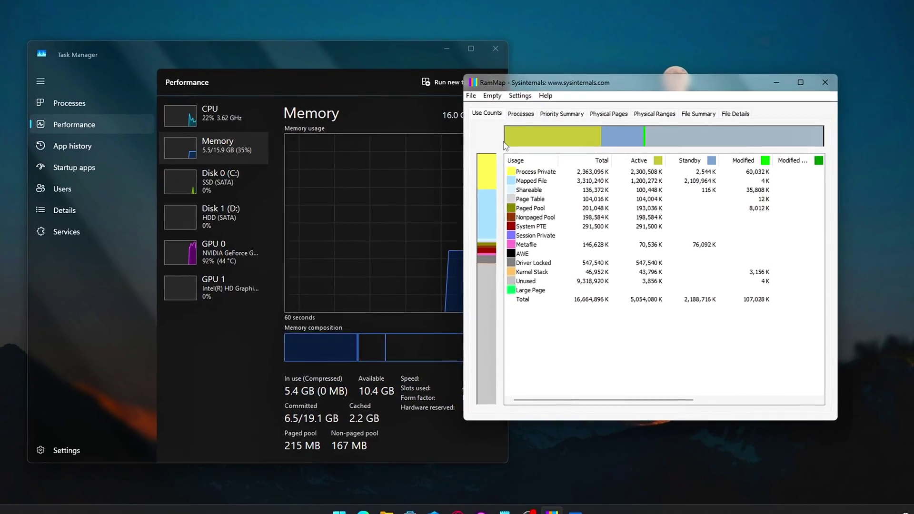
Empty RAMMap's standby list, dropping cached memory from 2.2 GB to 162 MB, and close Task Manager
click(492, 96)
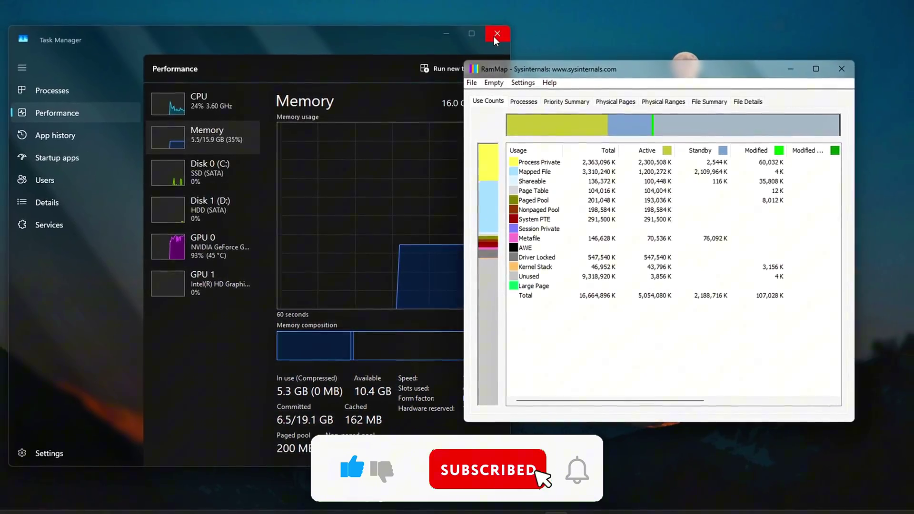
click(492, 34)
drag(529, 72, 423, 90)
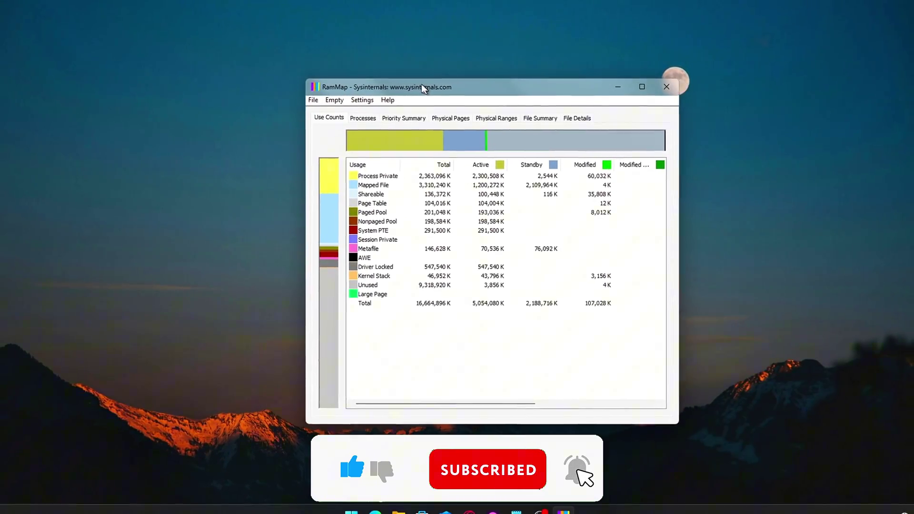
click(313, 98)
click(313, 98)
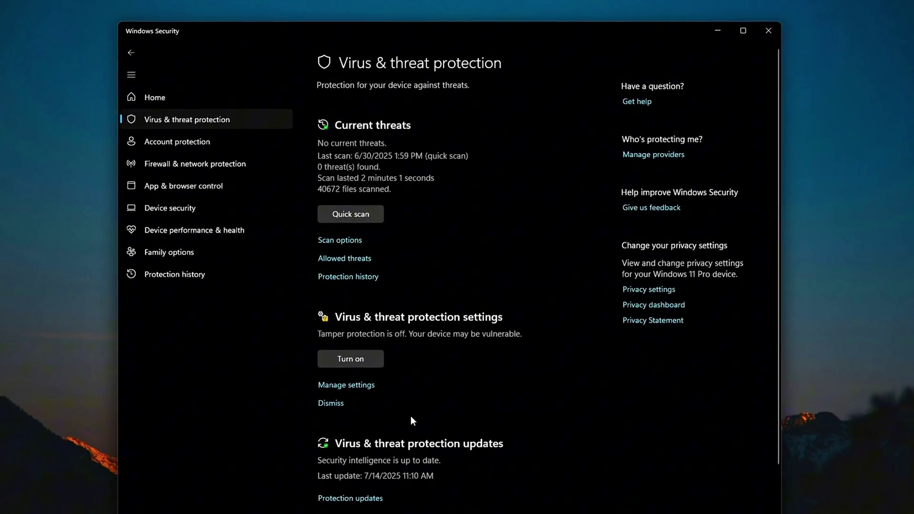
Open Manage settings under Virus & threat protection settings to check real-time protection
click(354, 381)
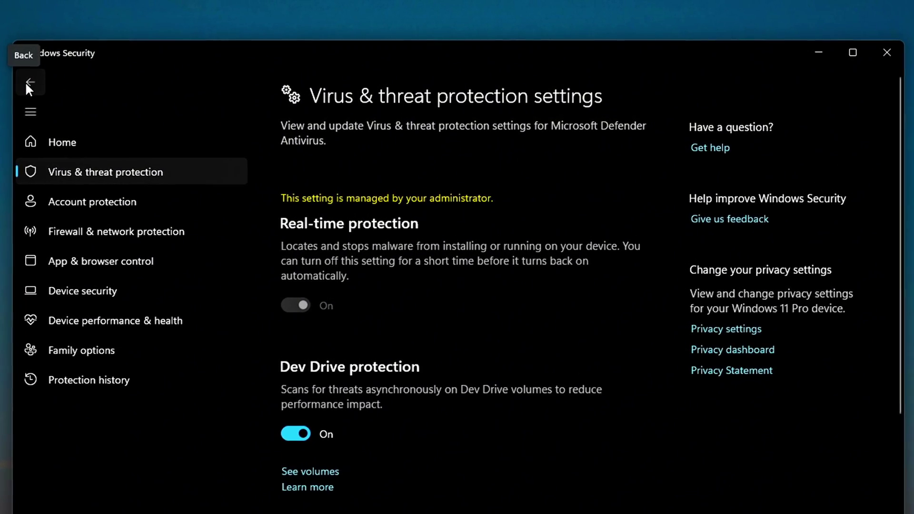
Relaunch Windows Security from Start search, open Virus & threat protection, and dismiss the notification
click(27, 85)
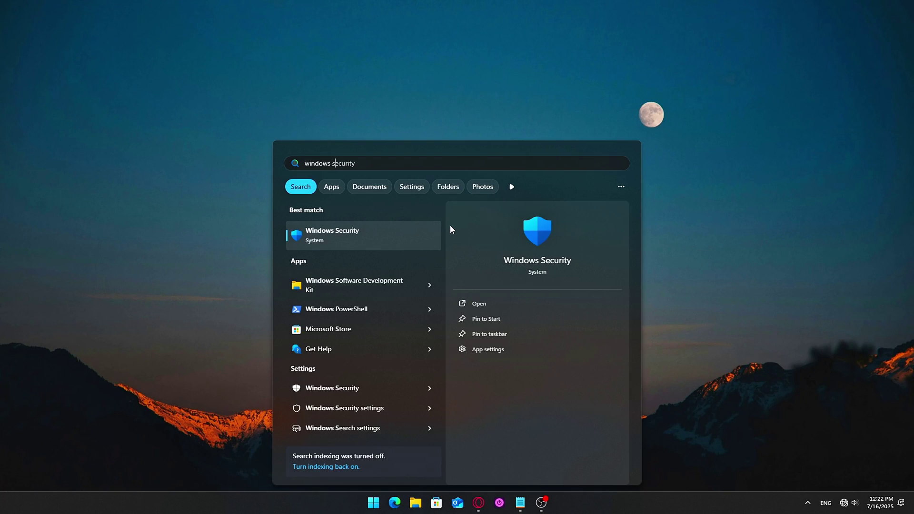
key(Return)
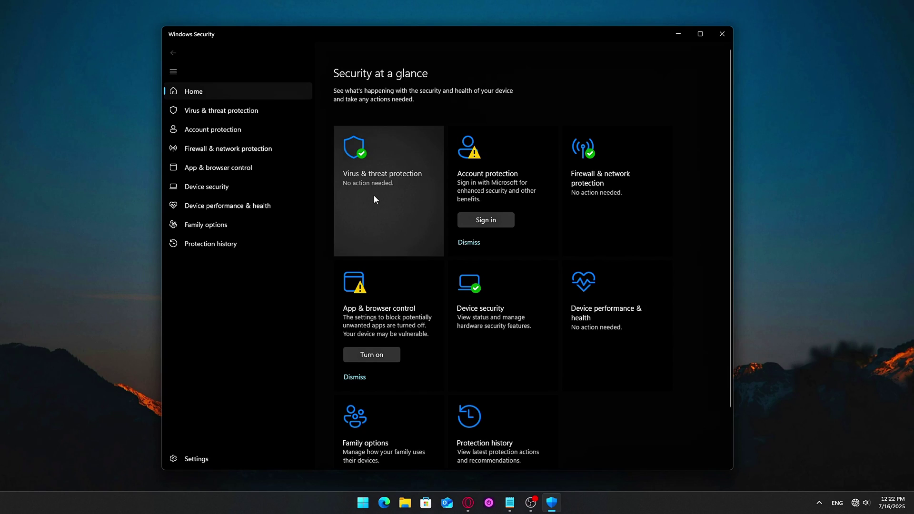
click(375, 199)
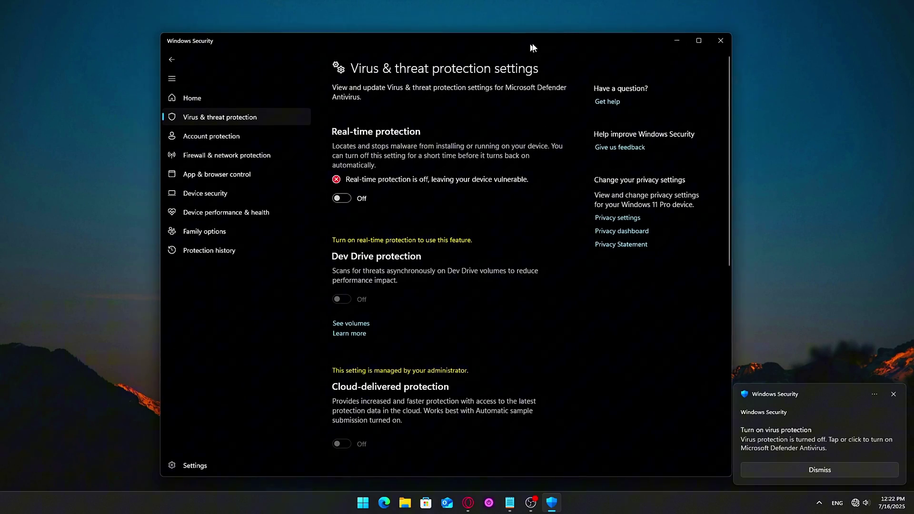
click(825, 465)
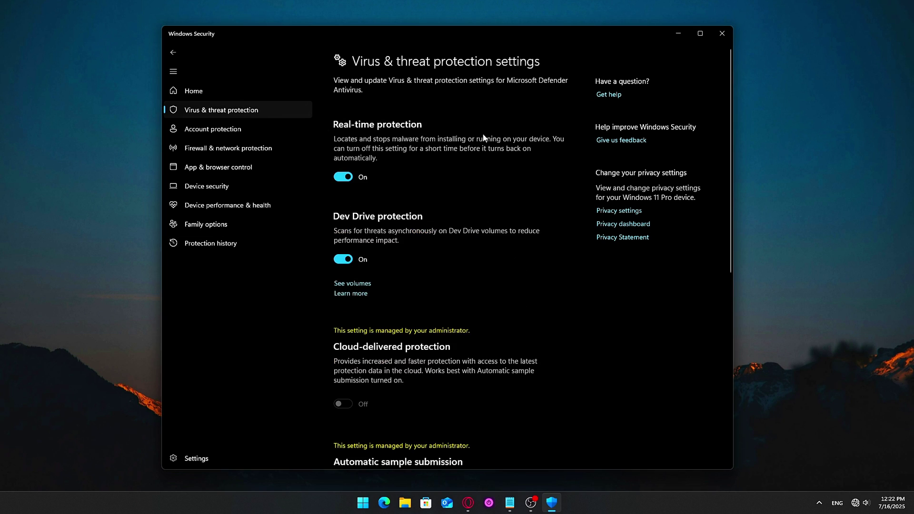
click(704, 33)
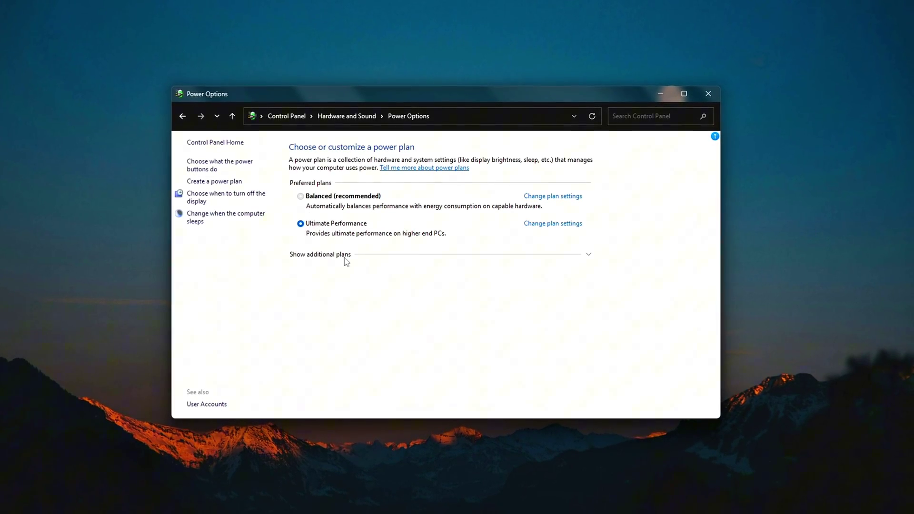
Look through the additional power plans and make Ultimate Performance the active plan
click(592, 256)
scroll(594, 261, down, 3)
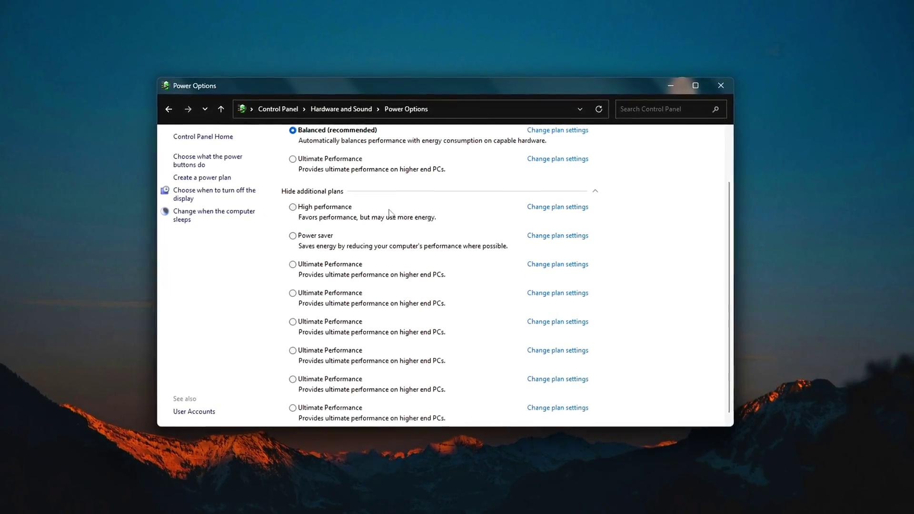
click(290, 206)
scroll(286, 228, up, 1)
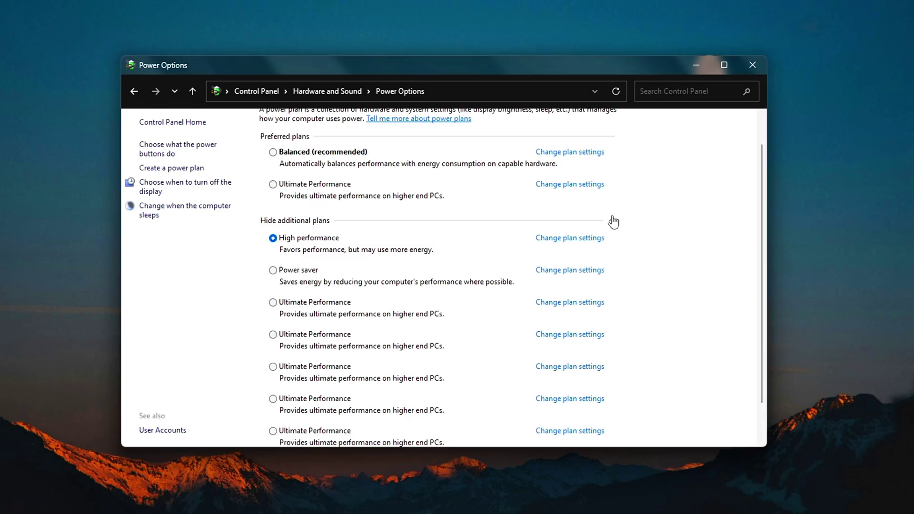
click(610, 221)
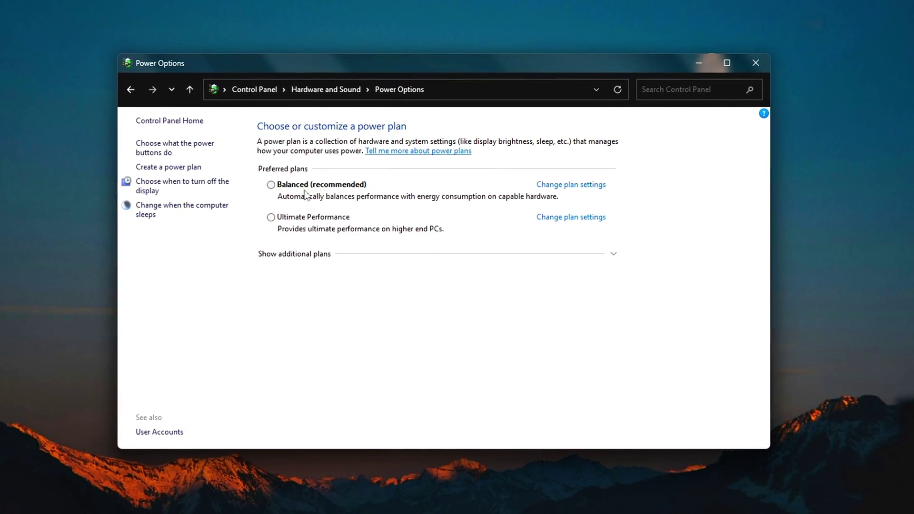
click(268, 216)
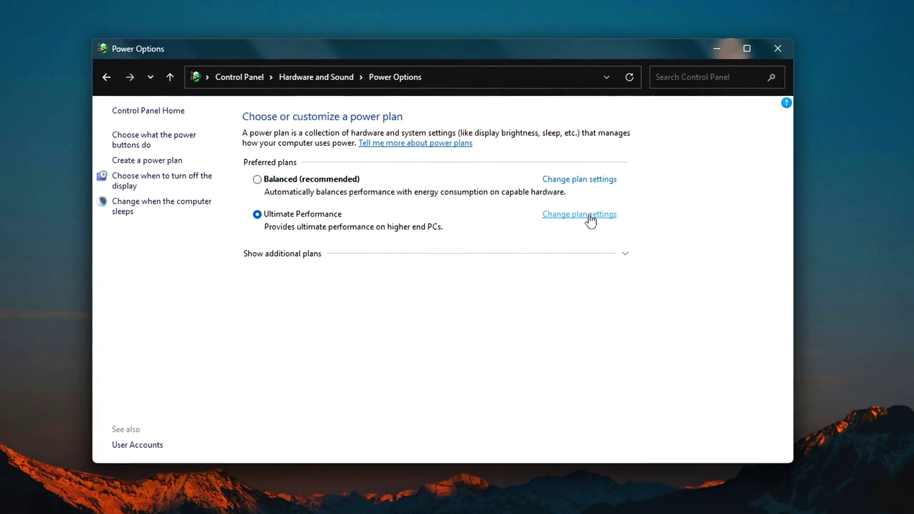
Review Ultimate Performance's plan settings (display and sleep Never) and its advanced power settings
click(589, 215)
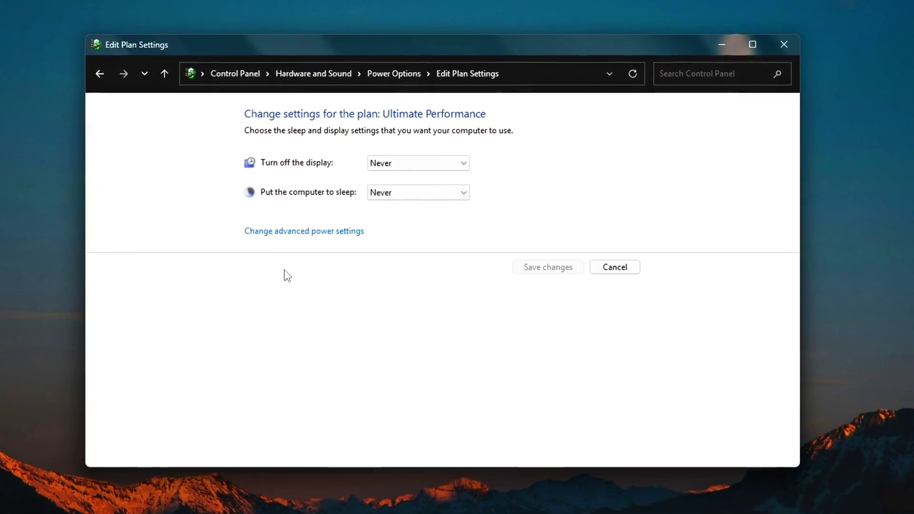
click(298, 232)
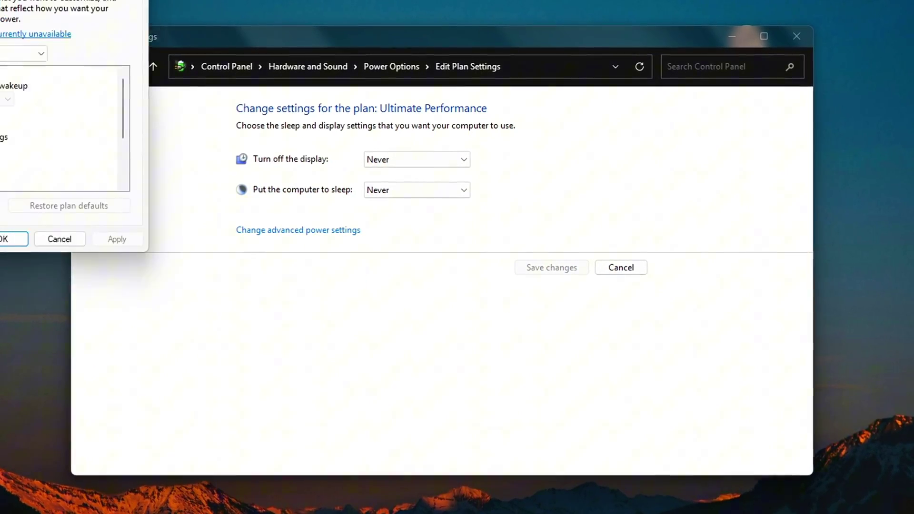
drag(550, 257, 553, 304)
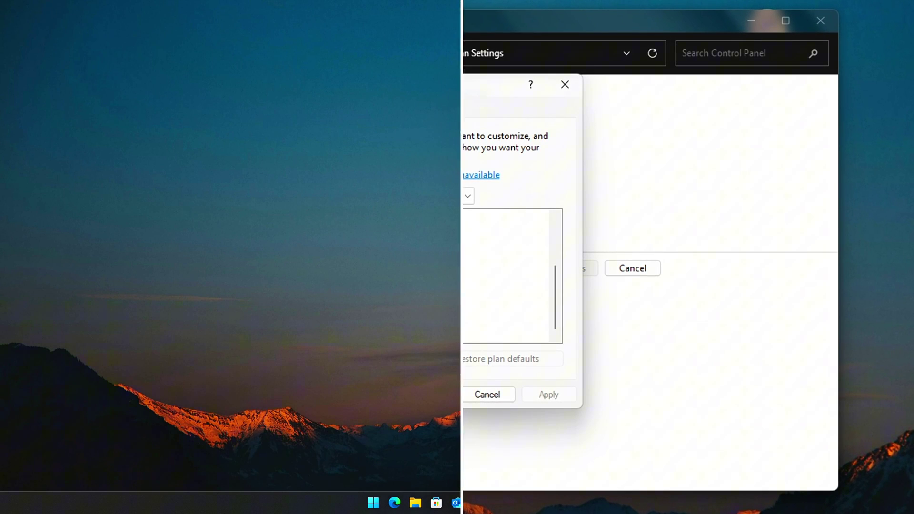
Search 'power op' to reopen Power Options, then expand and collapse the additional plans
key(super+s)
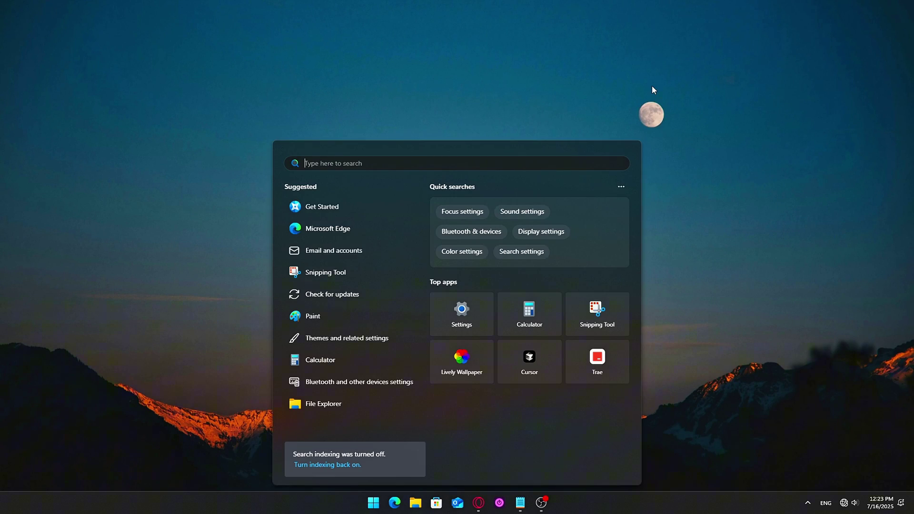
text(power op)
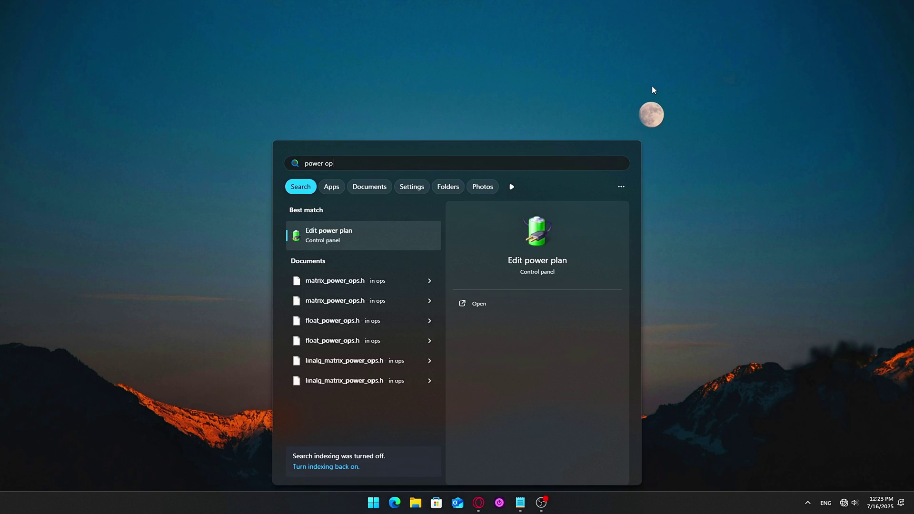
key(Return)
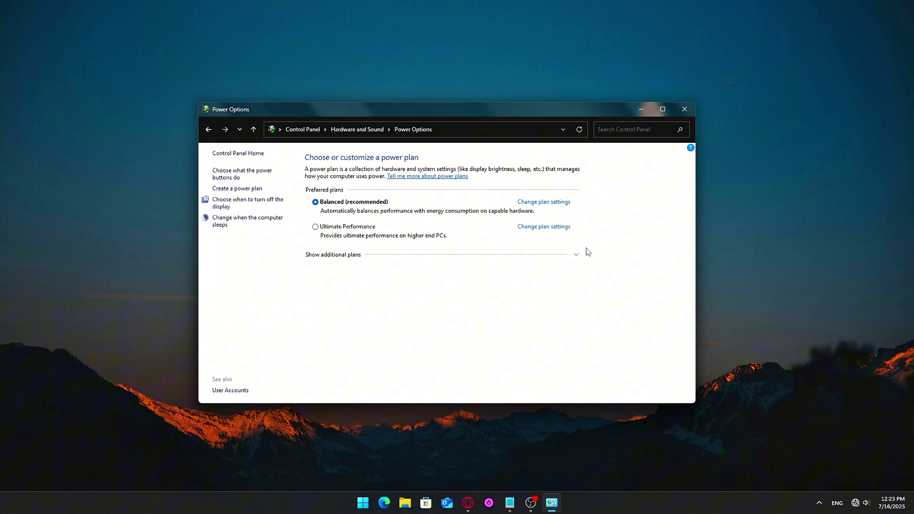
click(577, 257)
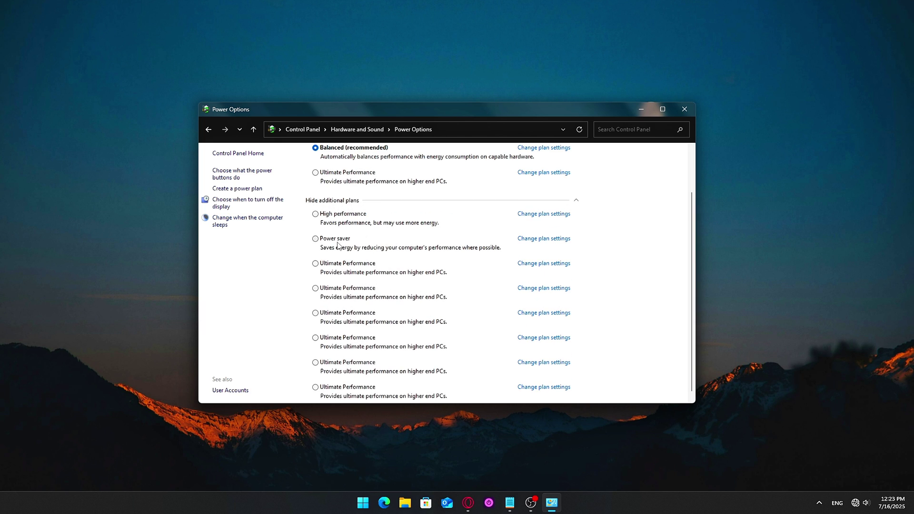
scroll(346, 219, up, 1)
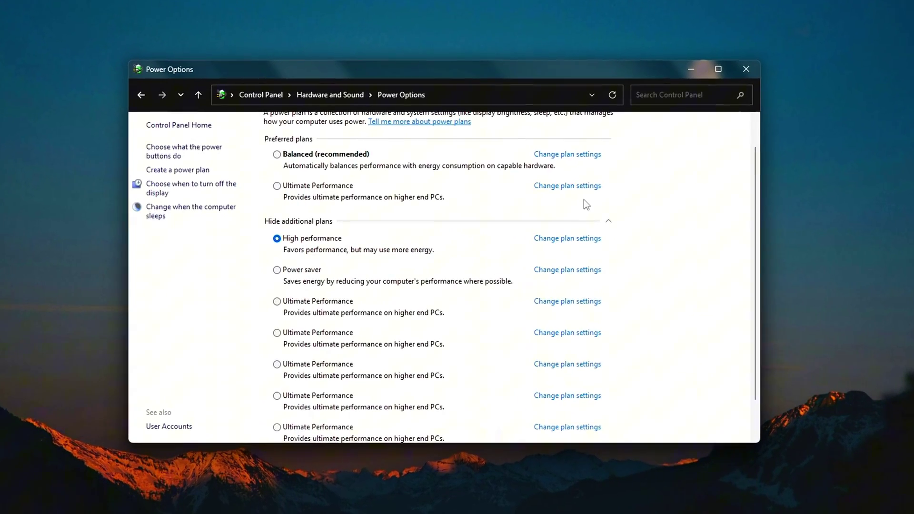
click(611, 220)
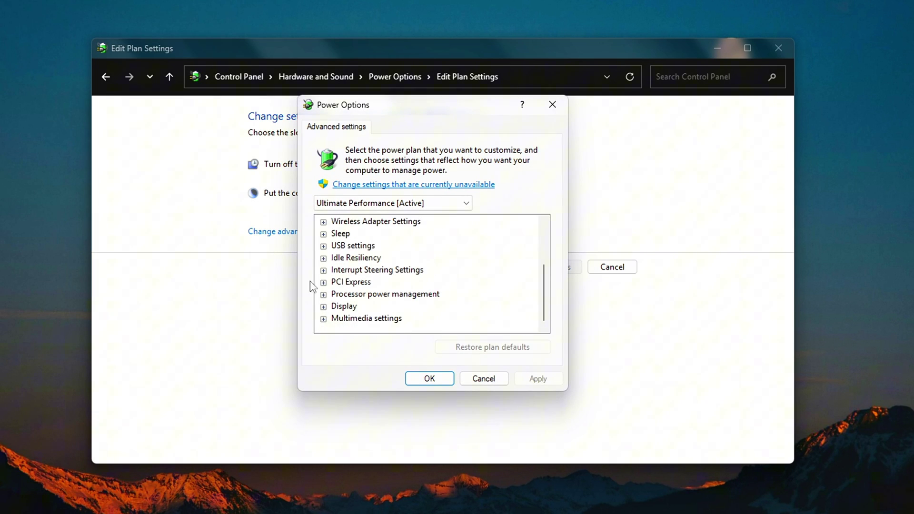
Confirm minimum and maximum processor state at 100% in the advanced settings and apply with OK
scroll(472, 285, down, 1)
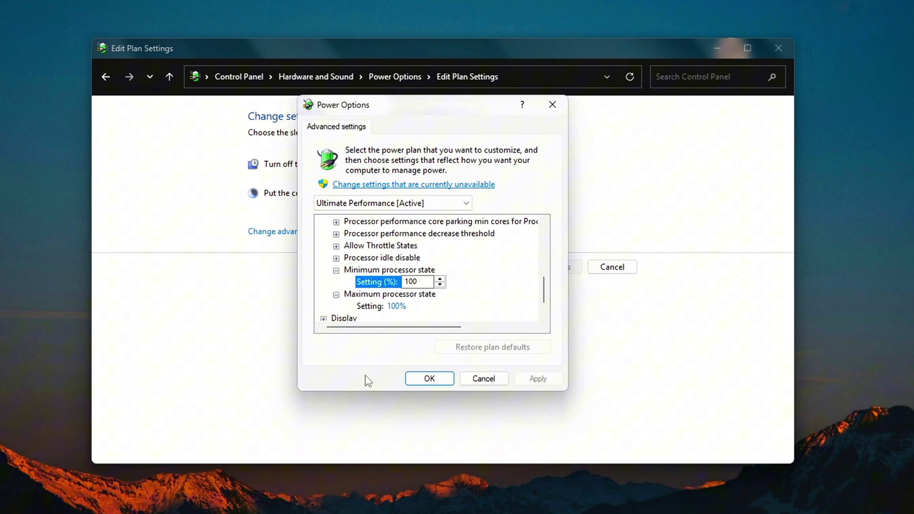
click(429, 381)
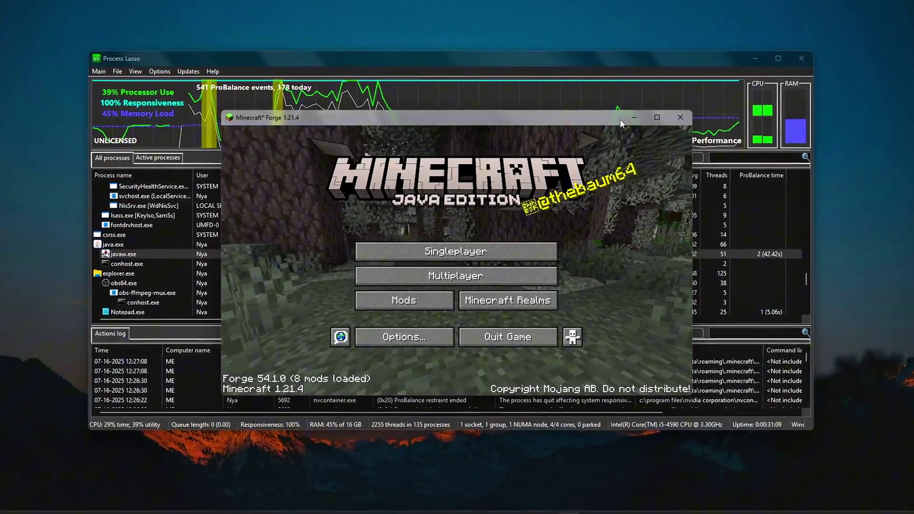
Set javaw.exe's Always CPU affinity in Process Lasso to exclude CPU 0
click(634, 117)
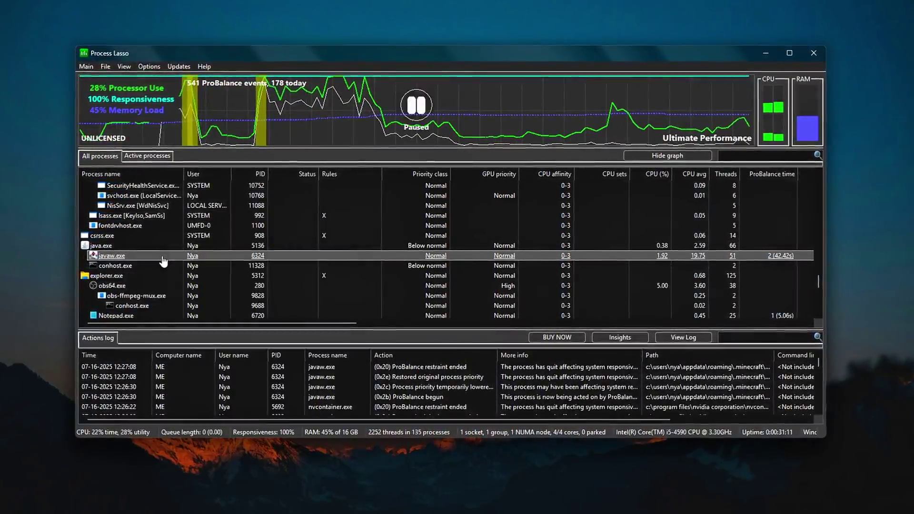
right_click(162, 259)
mouse_move(173, 245)
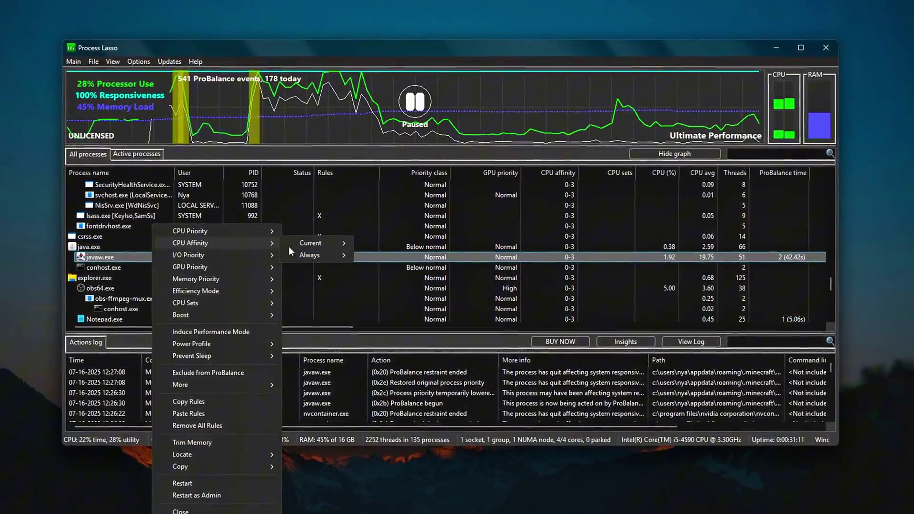
mouse_move(301, 259)
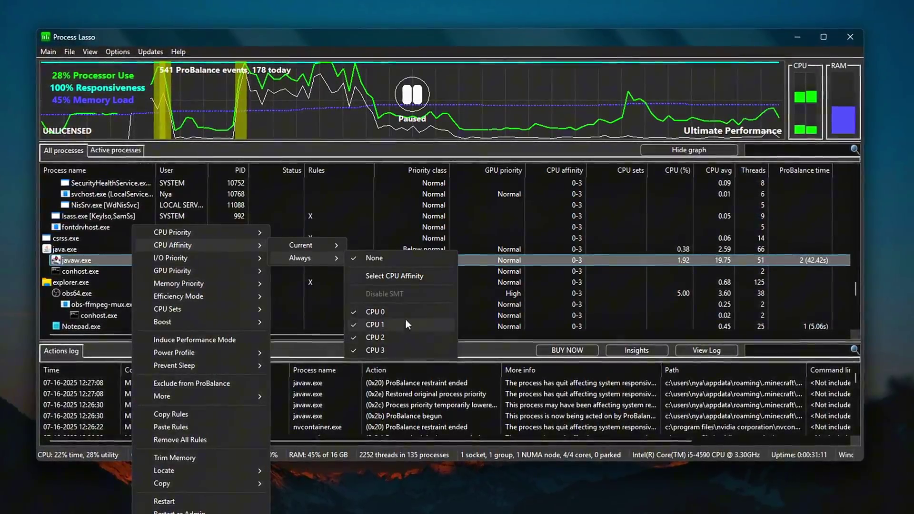
click(405, 278)
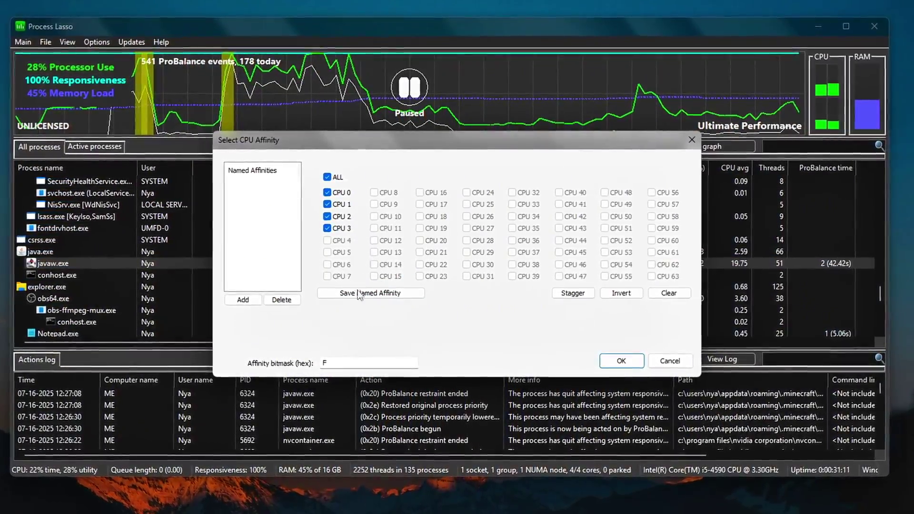
click(350, 195)
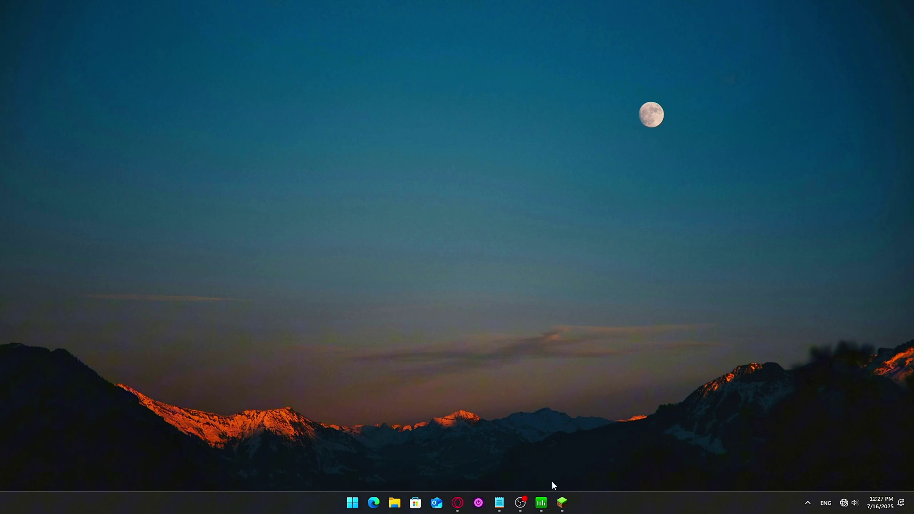
In Process Lasso, always restrict javaw.exe to CPUs 1–3 by unchecking CPU 0
click(542, 503)
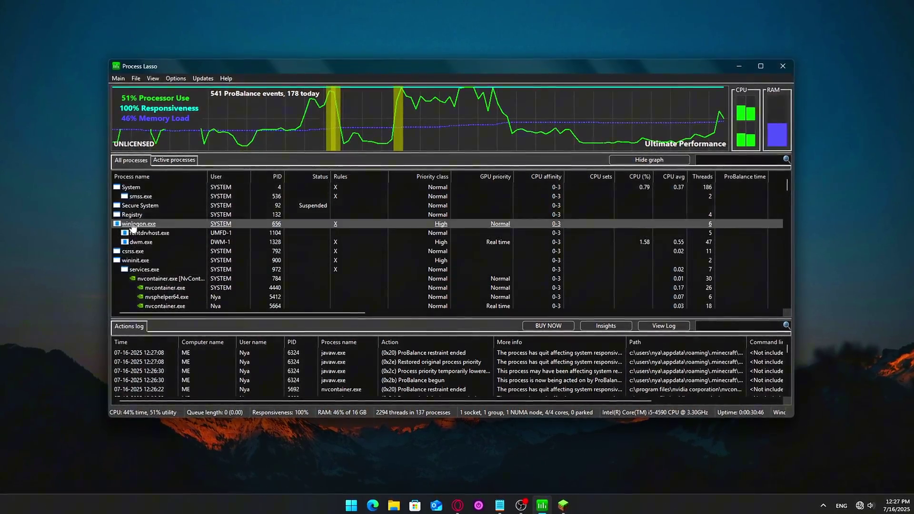
right_click(138, 188)
scroll(162, 215, down, 8)
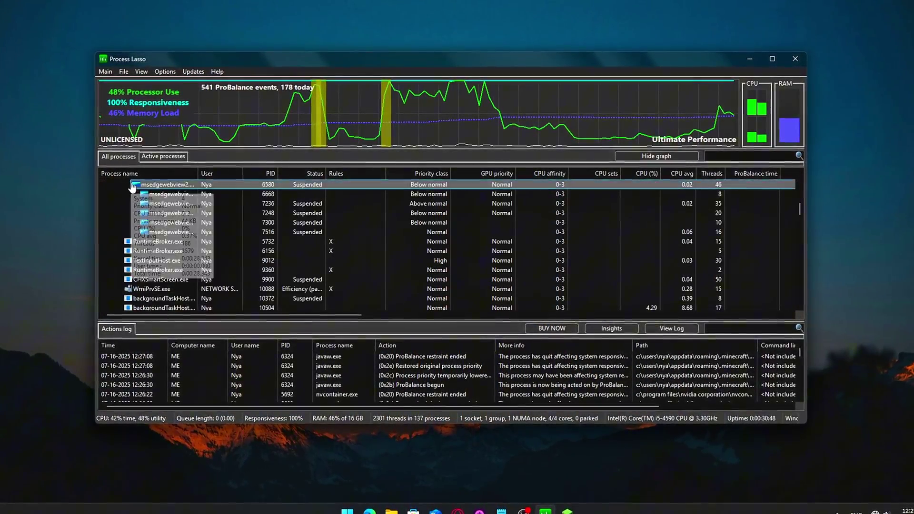
scroll(188, 233, down, 5)
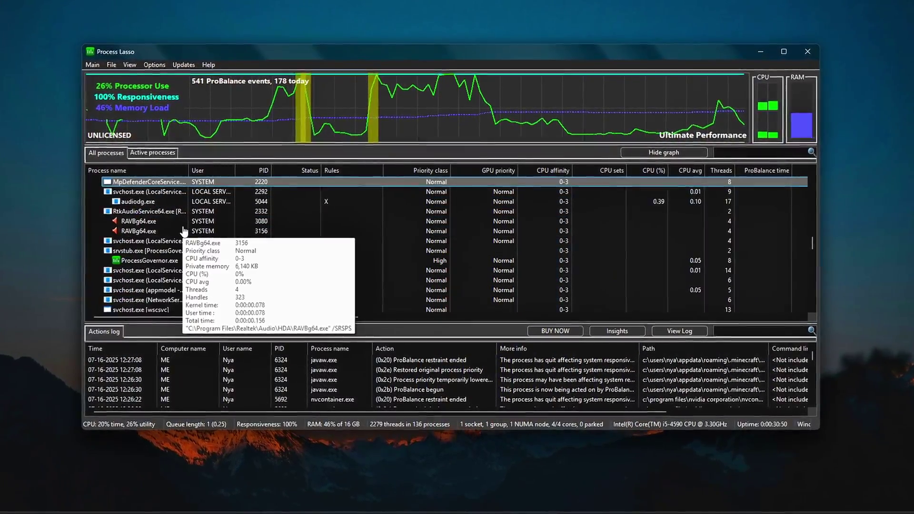
scroll(140, 281, up, 5)
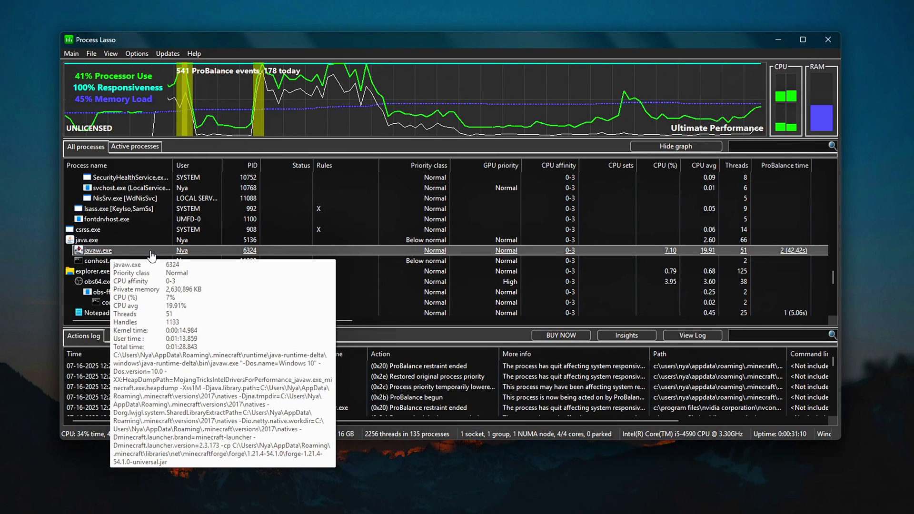
right_click(150, 251)
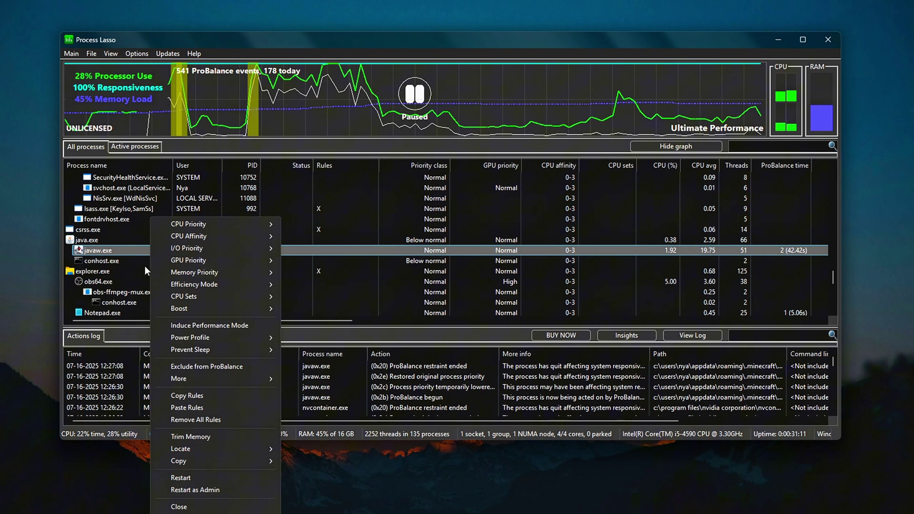
mouse_move(309, 248)
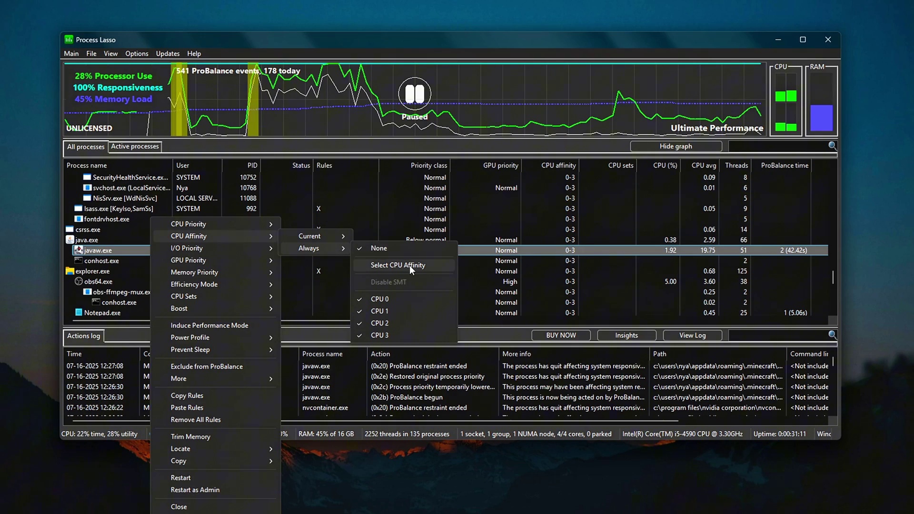
click(409, 264)
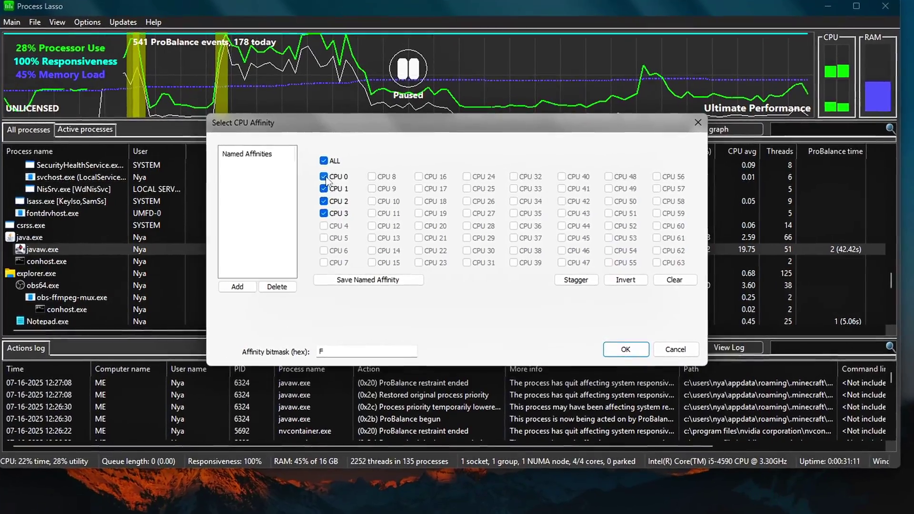
click(328, 179)
text(graphics settings)
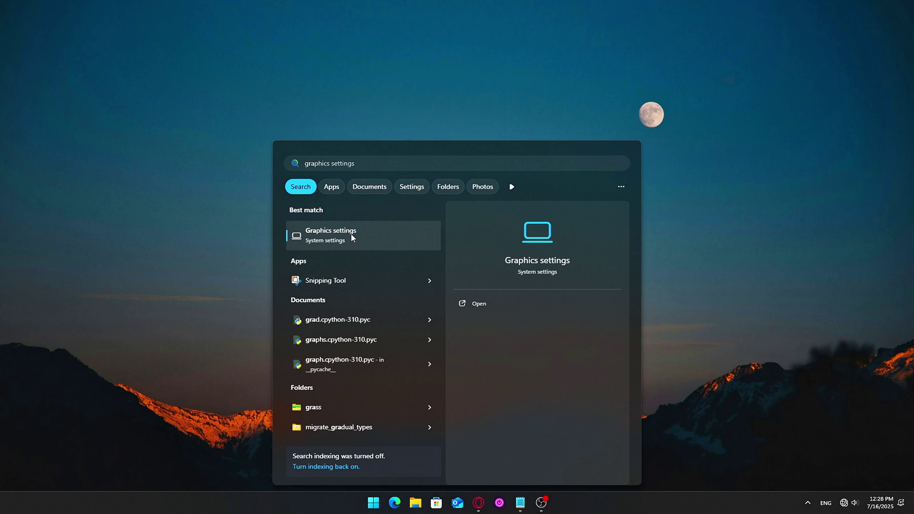
Add FortniteClient-Win64-Shipping.exe in Graphics settings and set it to the NVIDIA GTX 1650
click(352, 237)
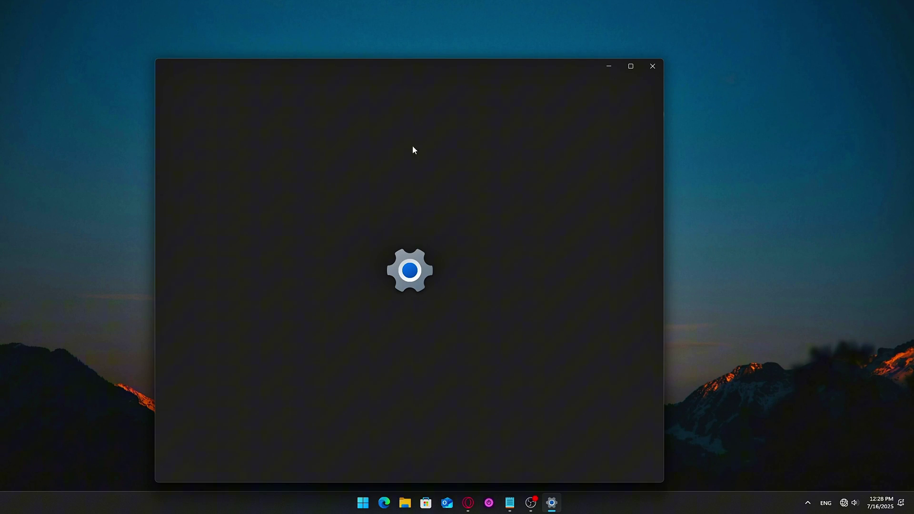
drag(454, 66, 496, 37)
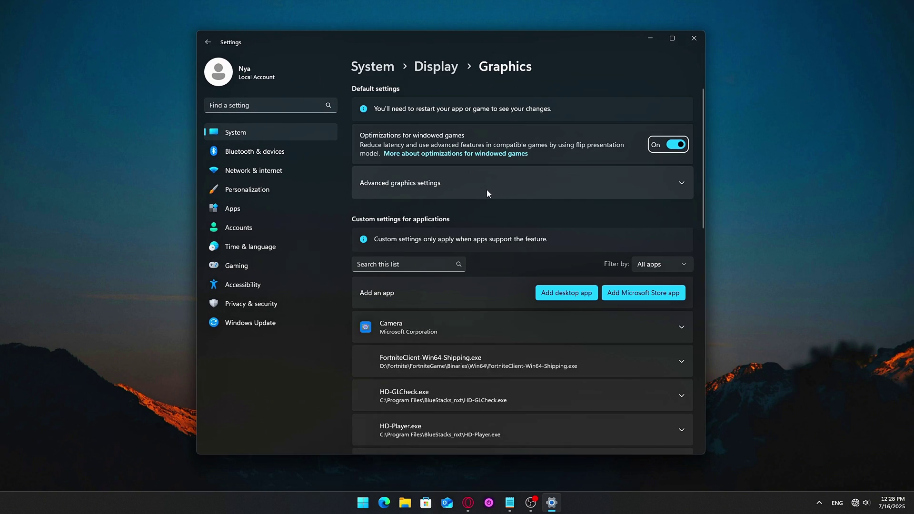
scroll(565, 353, down, 2)
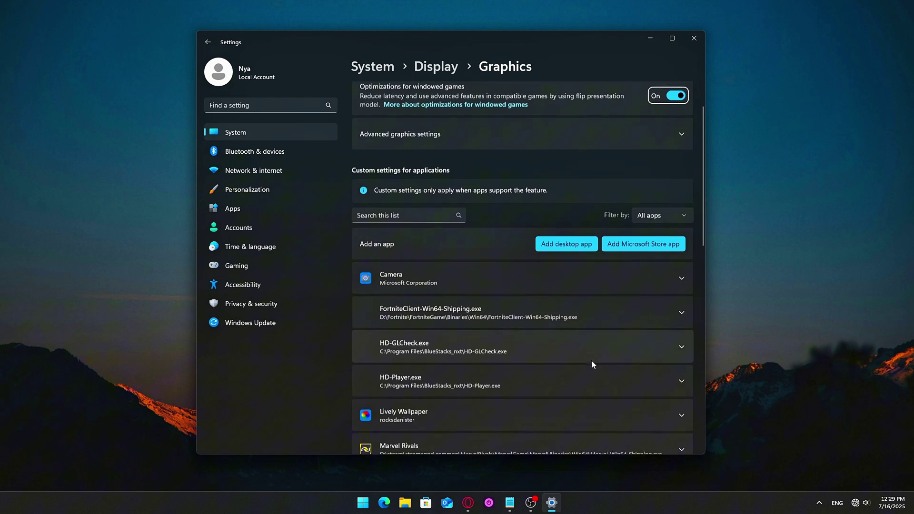
click(581, 238)
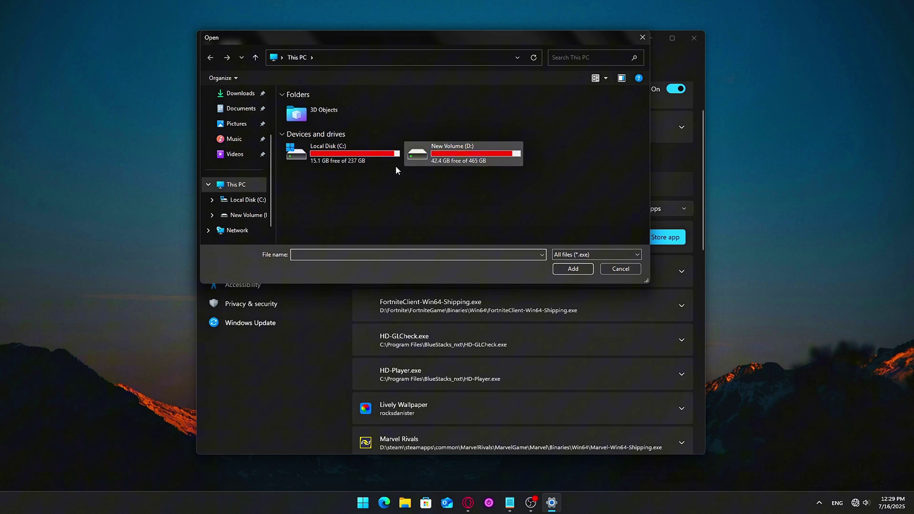
click(648, 34)
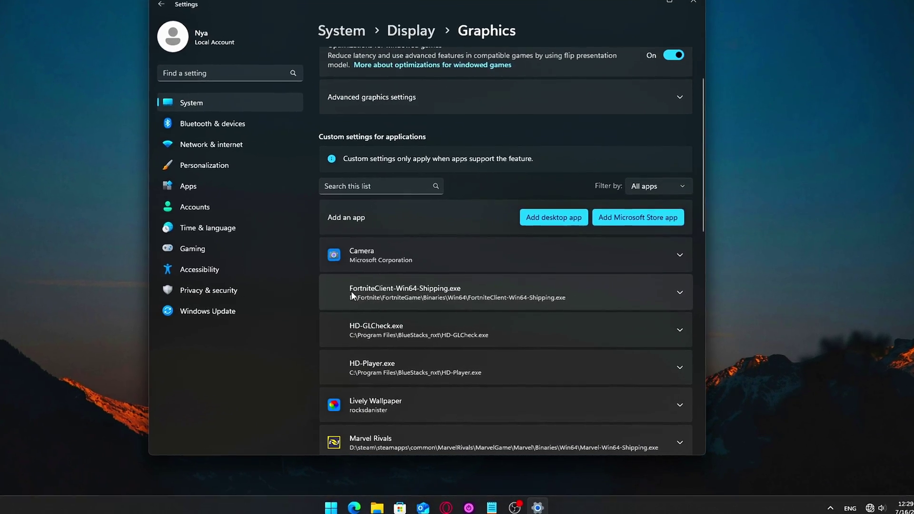
click(351, 294)
click(575, 322)
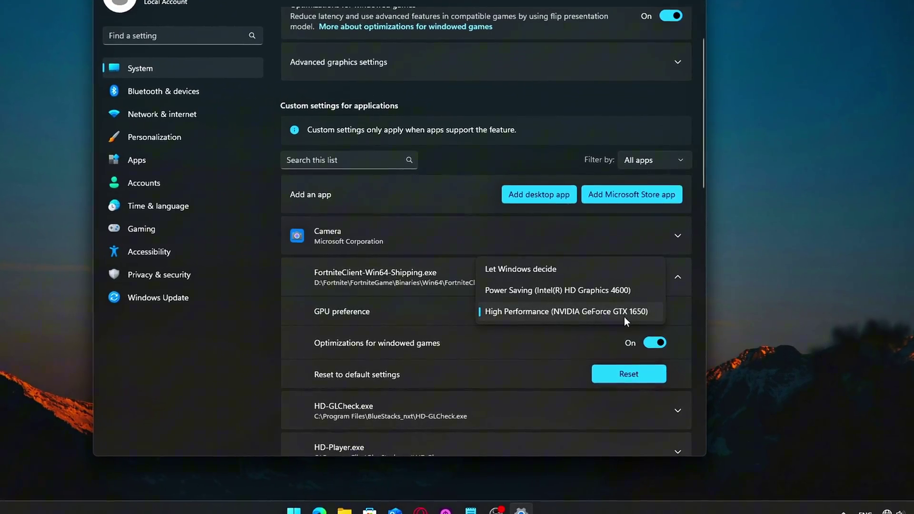
click(557, 312)
Set Marvel Rivals' GPU preference to High Performance (NVIDIA GeForce GTX 1650)
scroll(378, 315, down, 5)
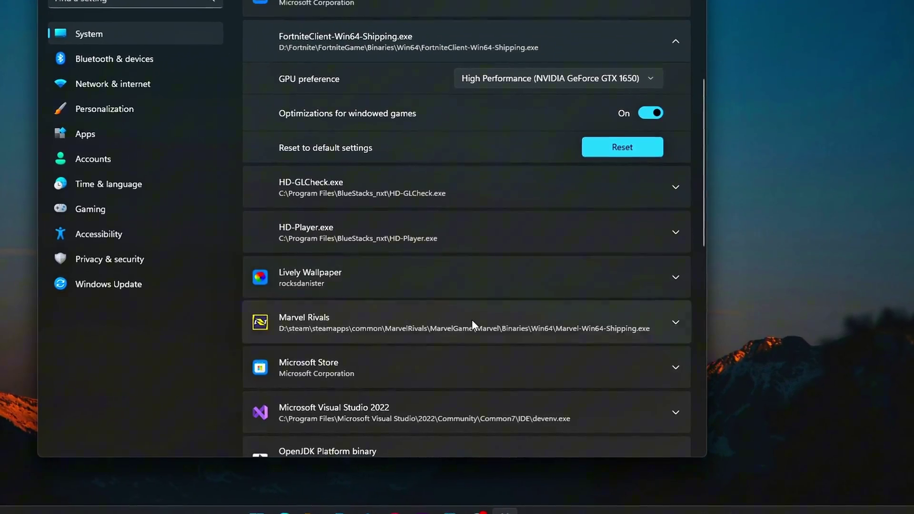
click(472, 322)
scroll(553, 322, down, 3)
click(592, 192)
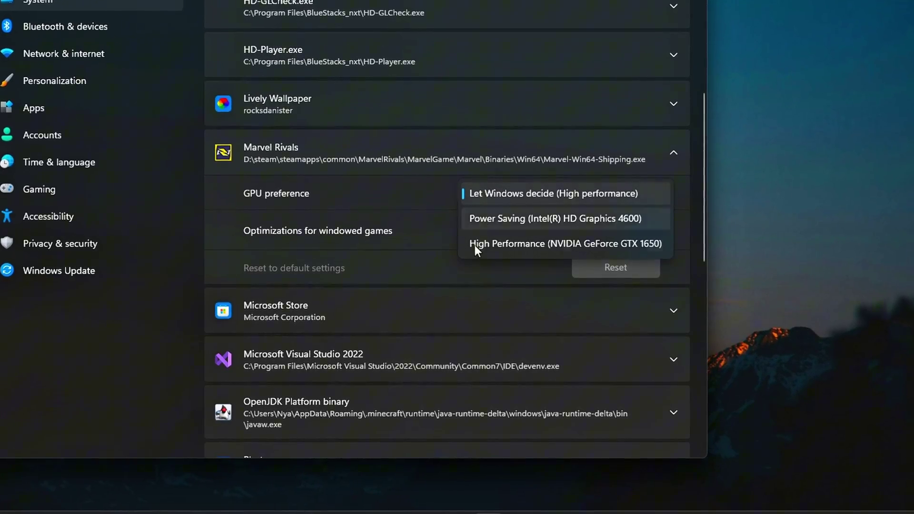
click(555, 243)
click(562, 178)
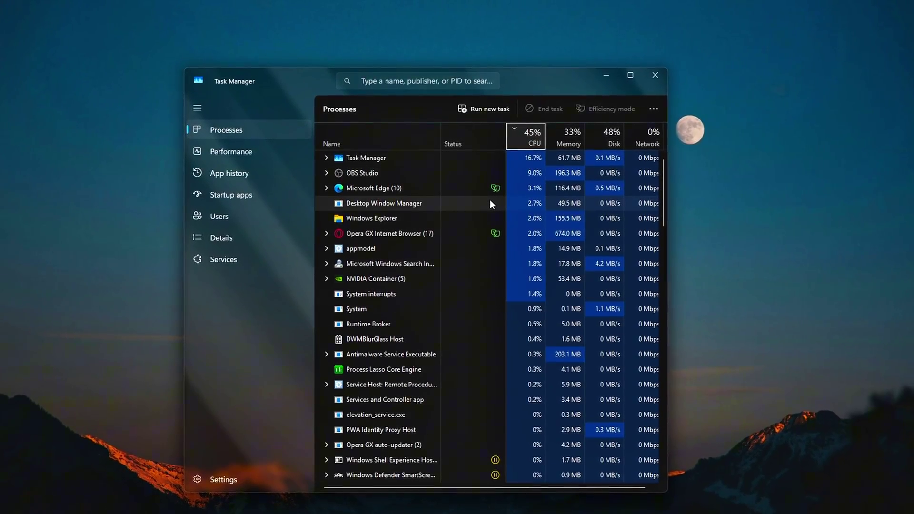
End the Opera GX process and another background process, then sort by memory
right_click(404, 229)
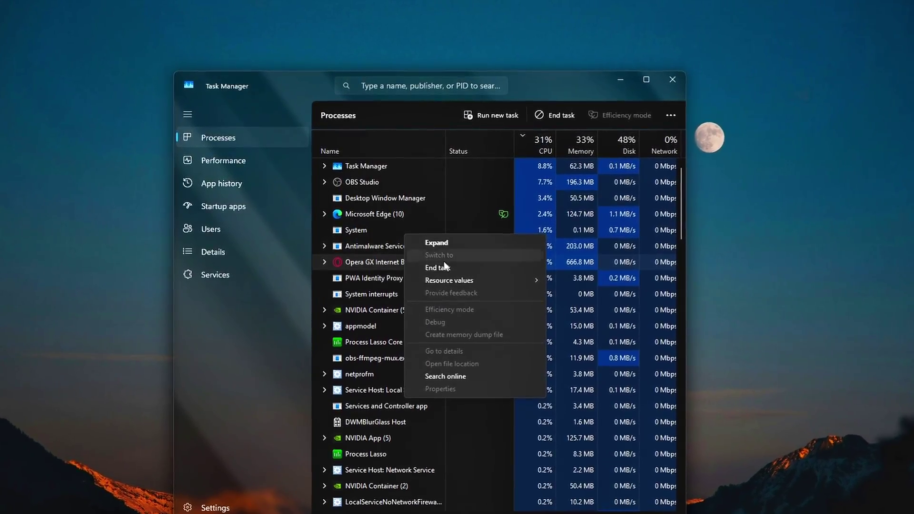
click(448, 263)
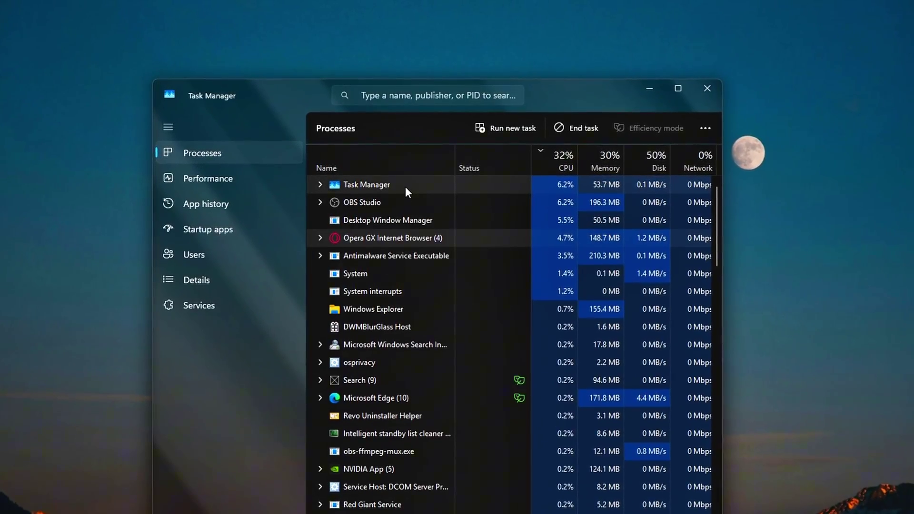
right_click(386, 231)
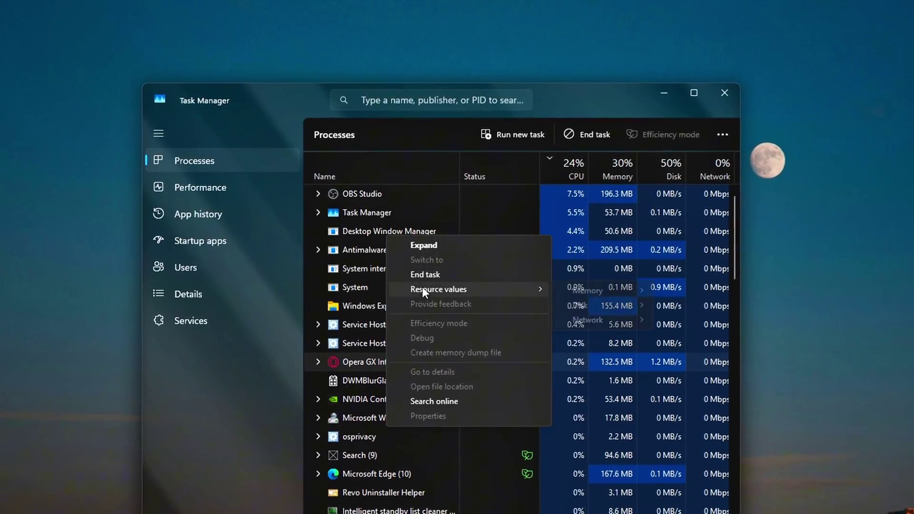
click(423, 271)
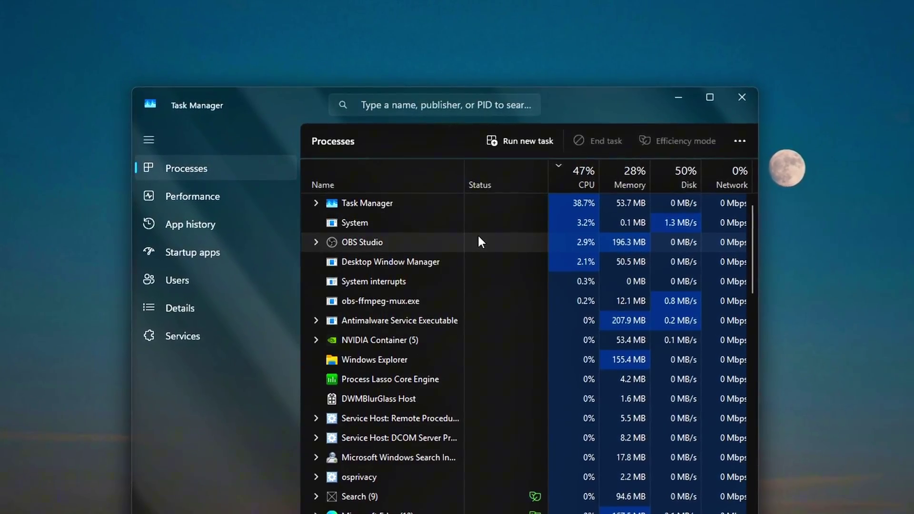
click(635, 192)
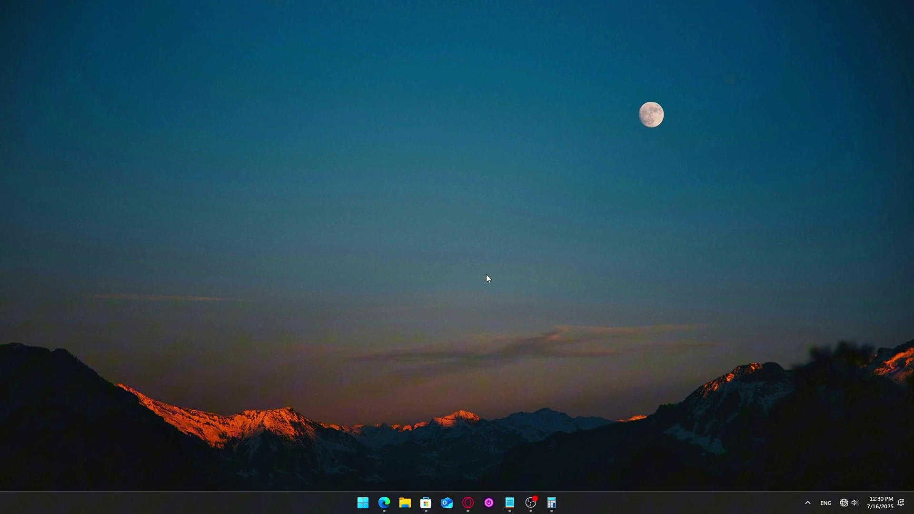
Reopen Task Manager, end the remaining Opera GX process, re-sort by memory, and close it
key(ctrl+shift+Escape)
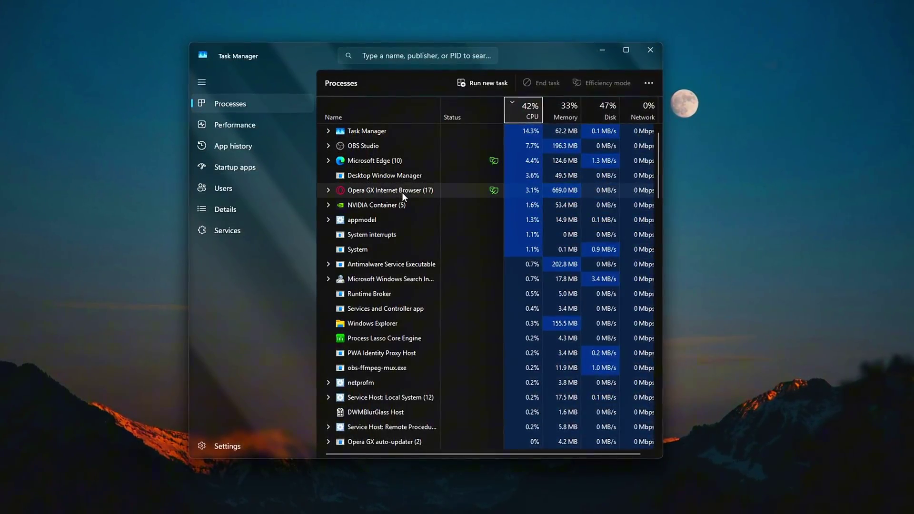
right_click(402, 192)
click(440, 223)
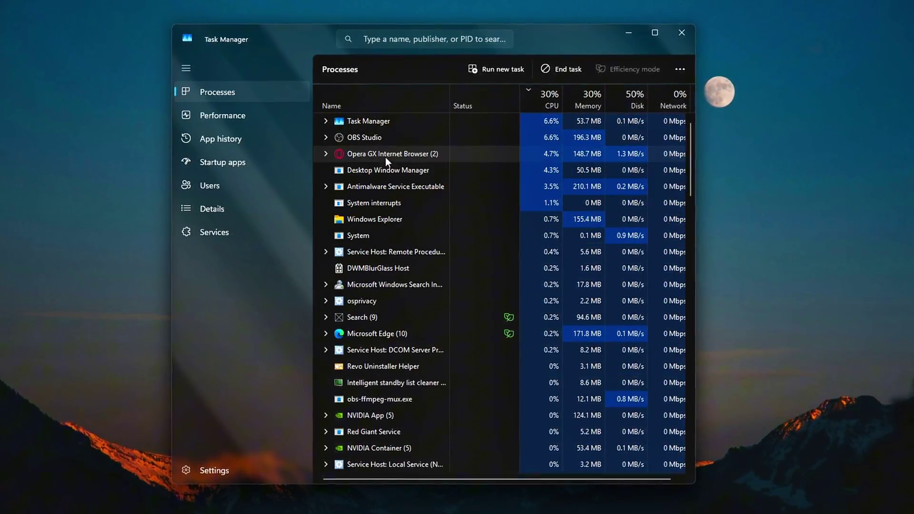
right_click(386, 156)
key(Escape)
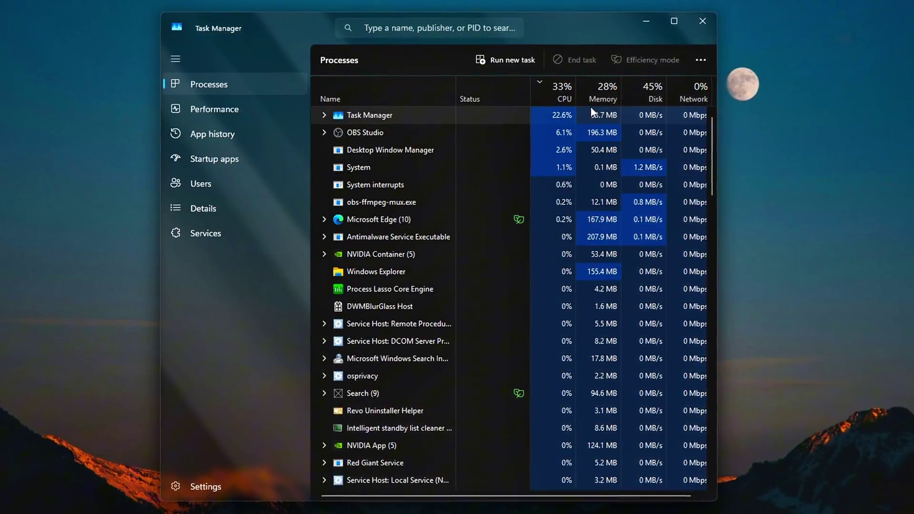
click(601, 98)
click(389, 148)
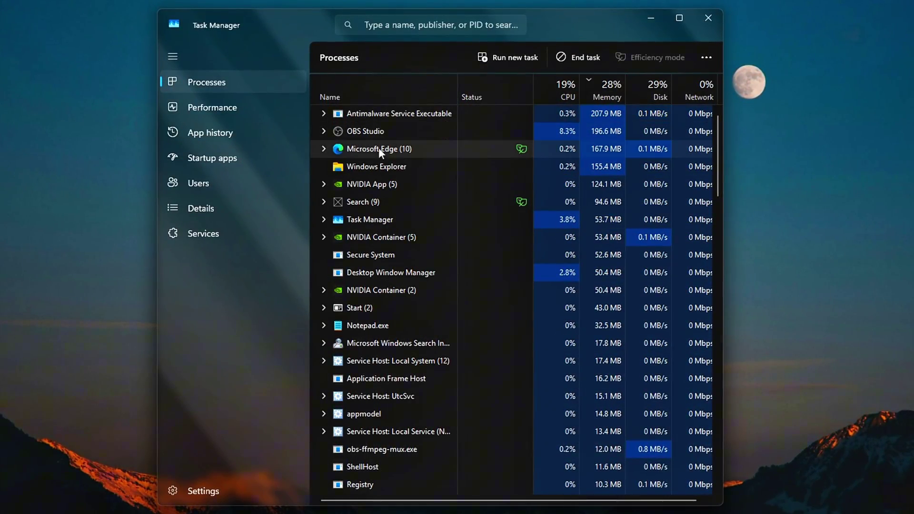
right_click(403, 155)
click(618, 71)
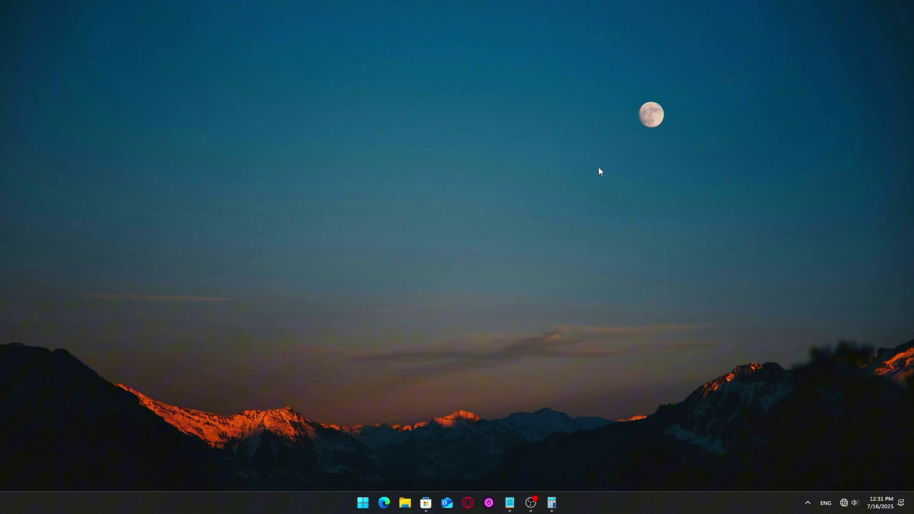
Launch System Configuration (msconfig) from Windows search
key(super)
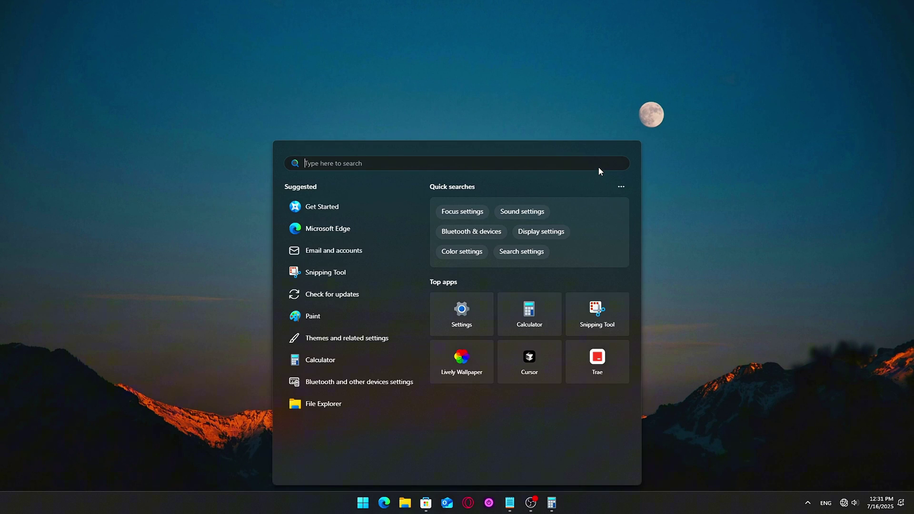
text(Autoruns.ico)
key(ctrl+a)
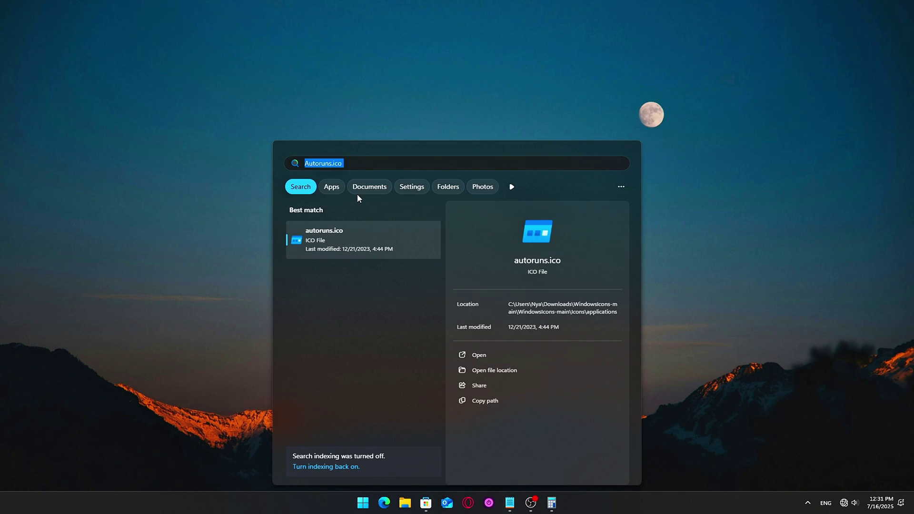
text(ms)
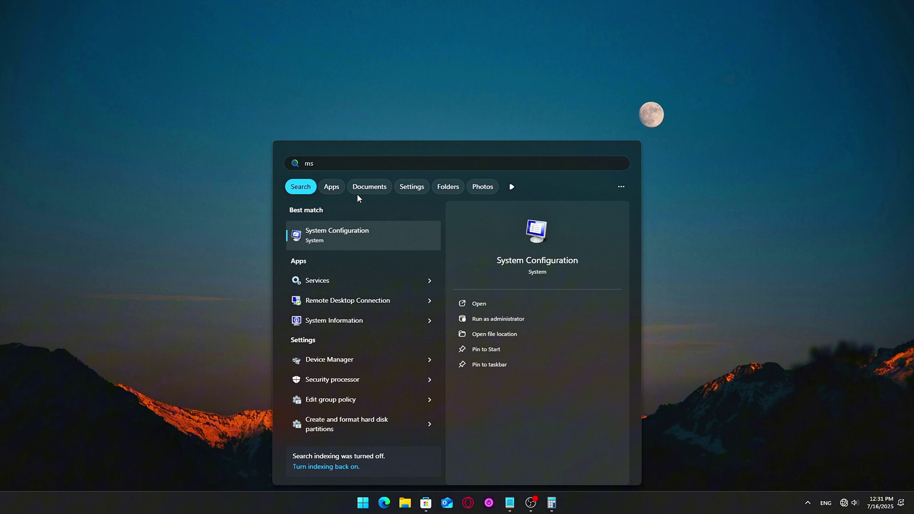
key(Return)
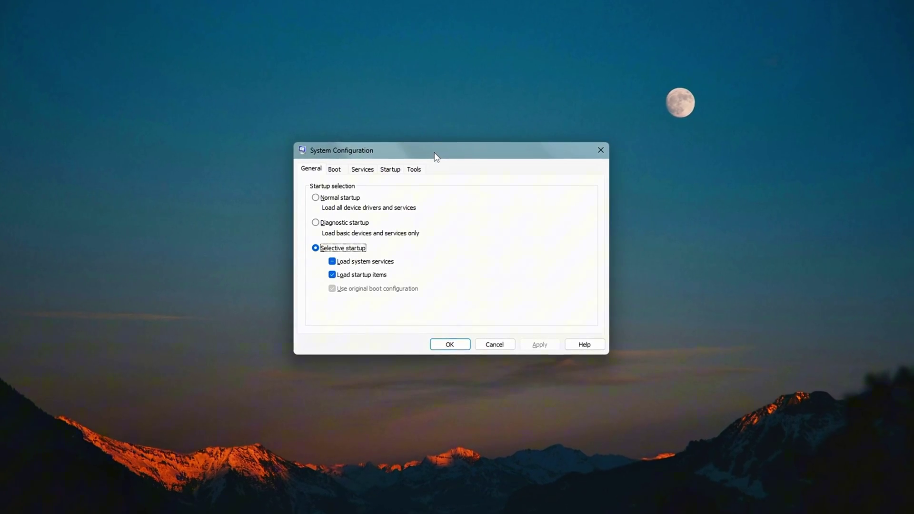
On msconfig's Services tab, hide Microsoft services and re-check BattlEye Service and Cloudflare WARP
click(327, 172)
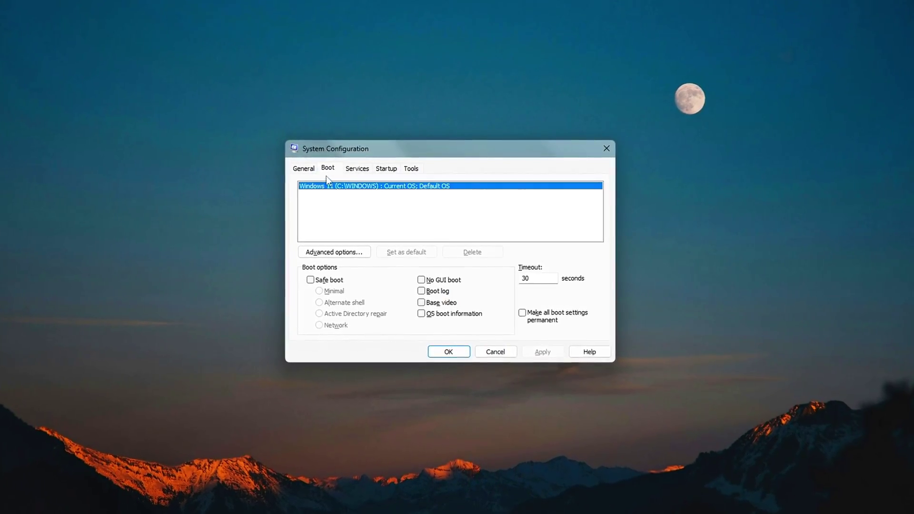
click(353, 170)
scroll(333, 247, down, 5)
scroll(328, 267, up, 5)
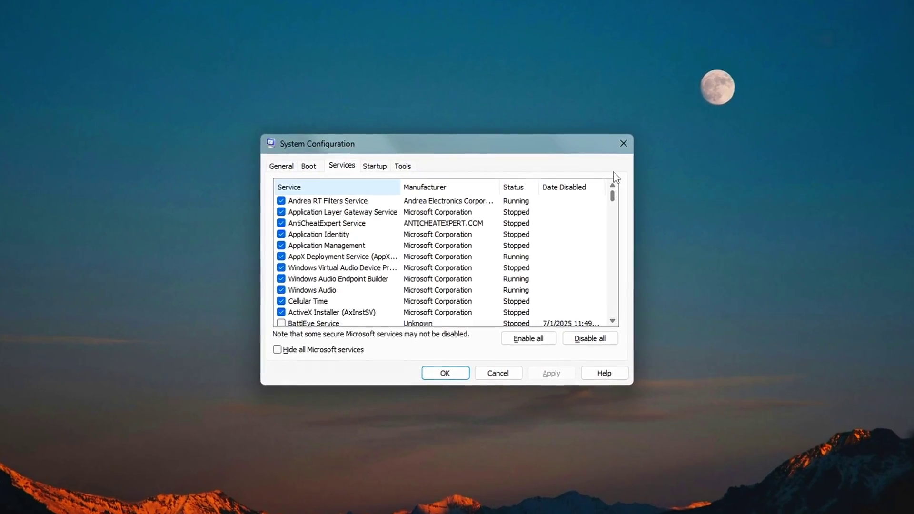
click(309, 354)
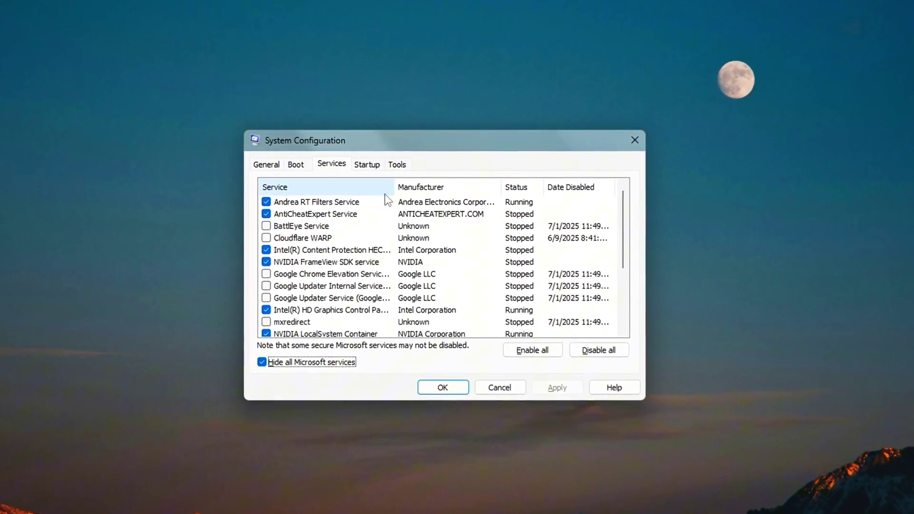
click(262, 227)
click(262, 239)
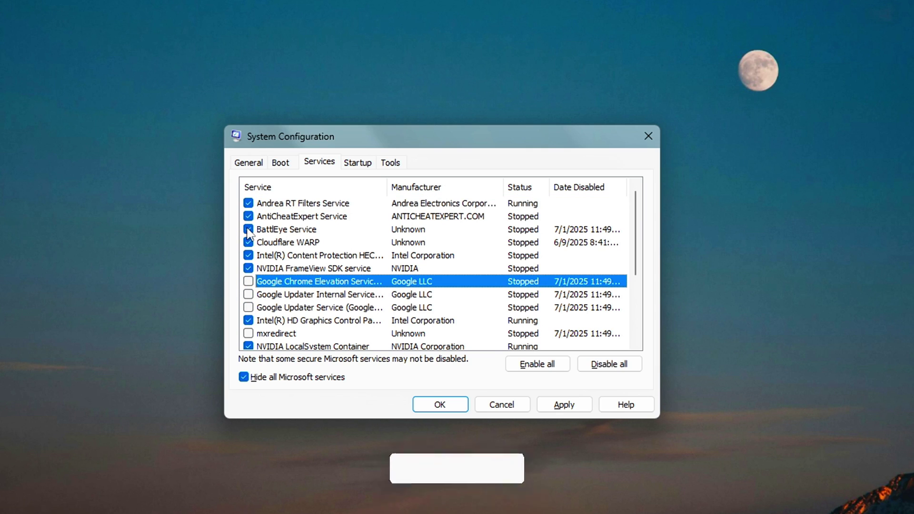
scroll(338, 286, down, 1)
scroll(274, 305, down, 1)
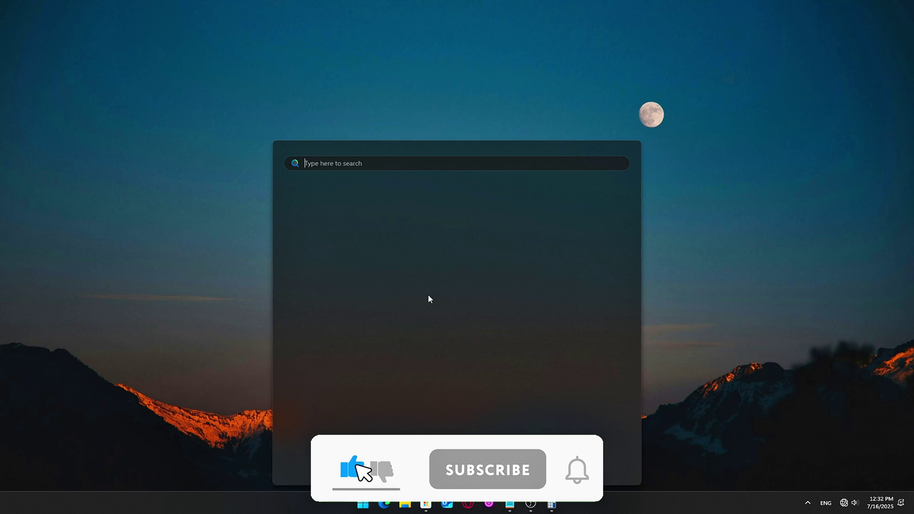
Go to the Startup apps page under Apps in Windows Settings
text(settings)
click(320, 229)
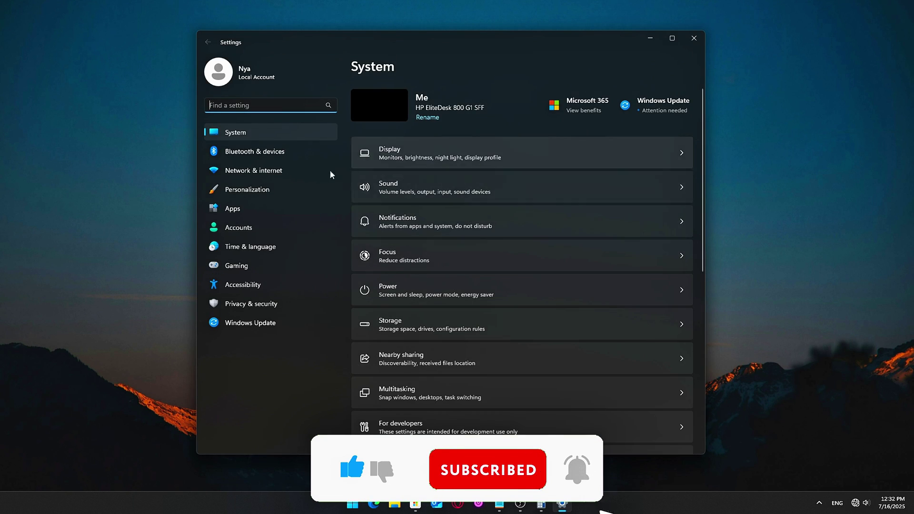
click(238, 209)
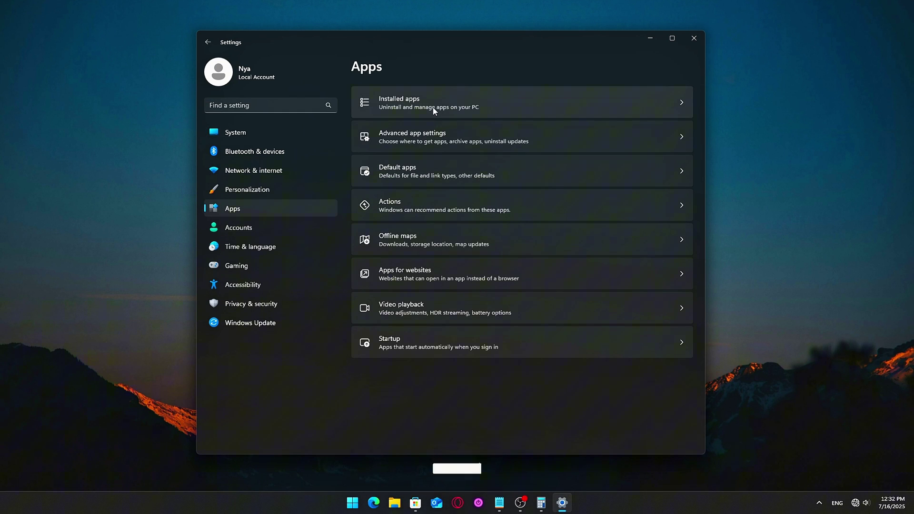
click(424, 347)
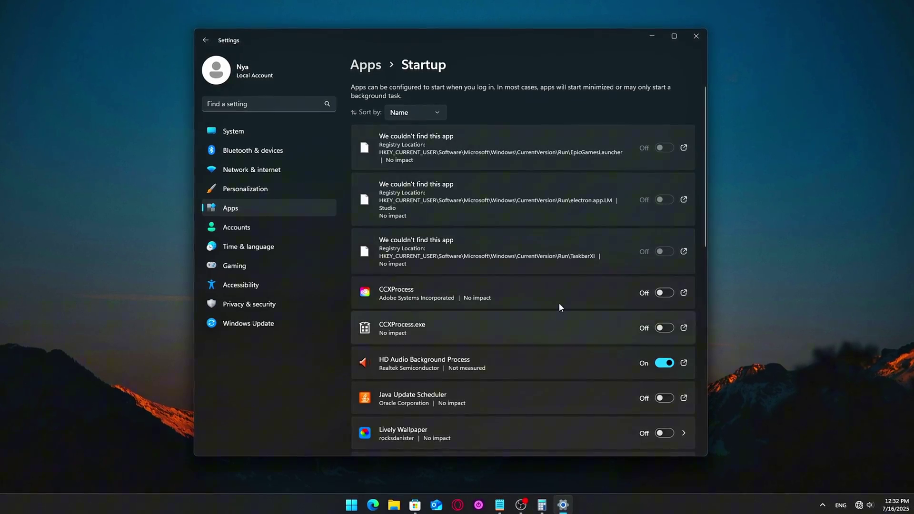
Turn off startup for CCXProcess, CCXProcess.exe, Lively Wallpaper, Mobile devices and Opera GX Browser Assistant
click(665, 328)
click(666, 293)
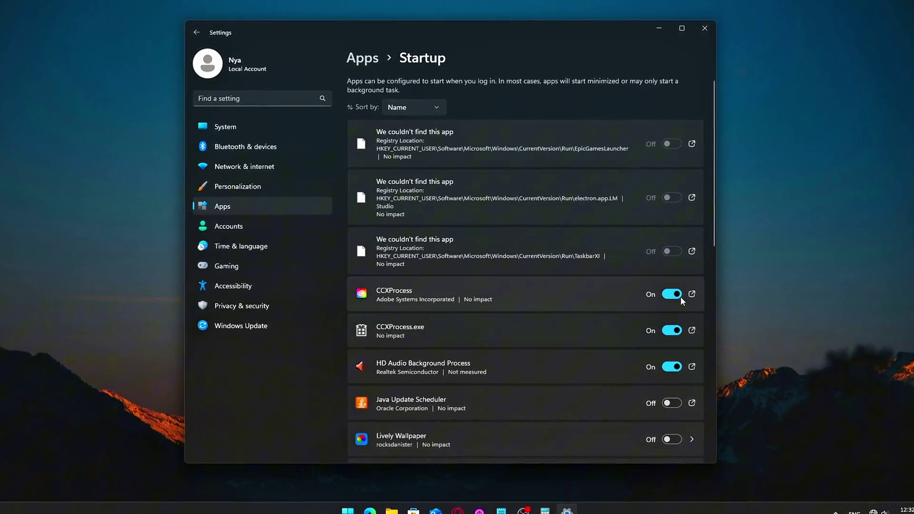
click(676, 294)
click(677, 332)
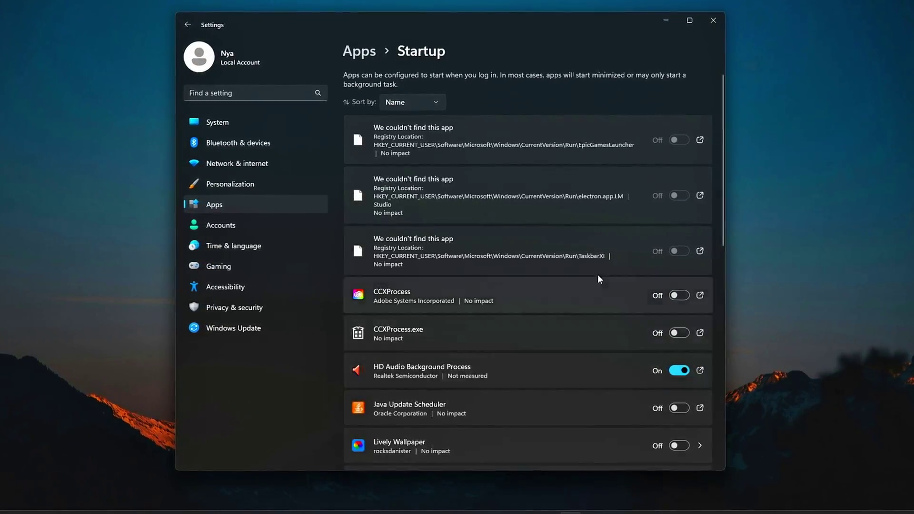
scroll(562, 319, down, 3)
click(681, 325)
click(682, 366)
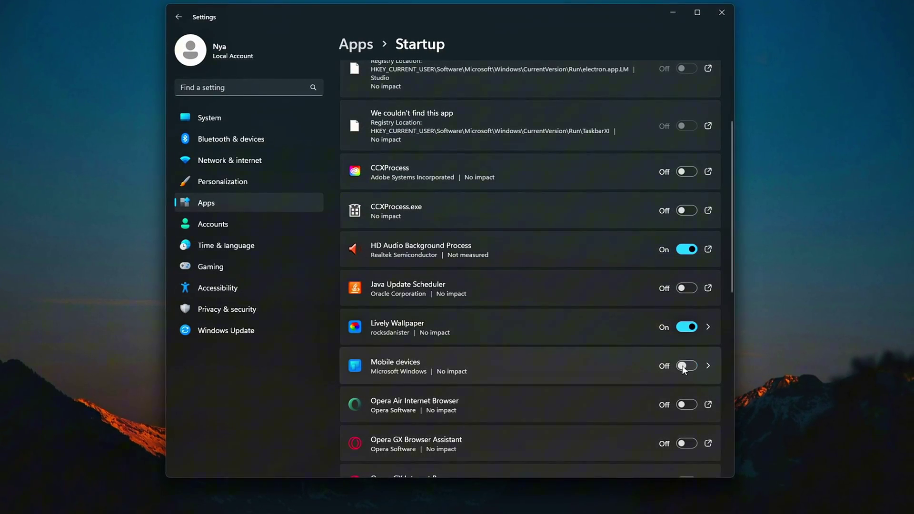
click(690, 367)
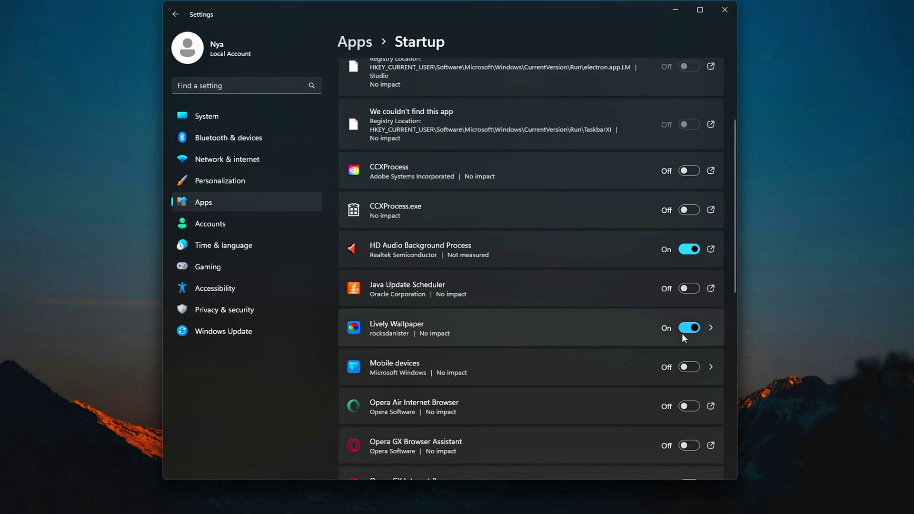
click(687, 448)
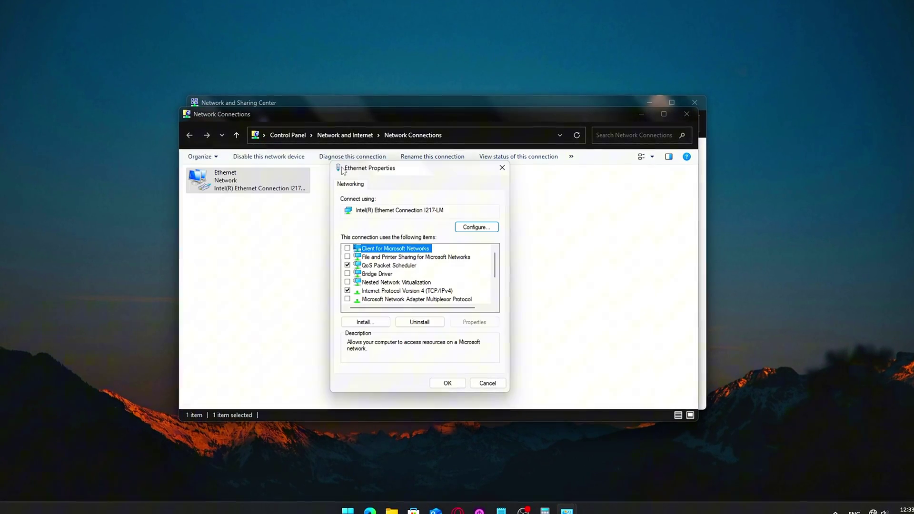
Set Ethernet's IPv4 preferred DNS to 8.8.8.8 and alternate DNS to 8.8.4.4
drag(518, 281, 523, 253)
click(426, 273)
click(495, 314)
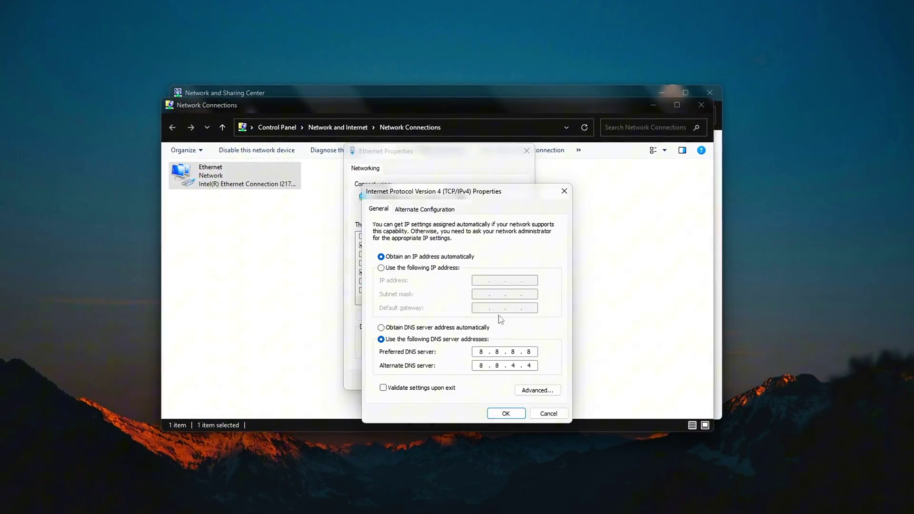
drag(478, 197, 452, 171)
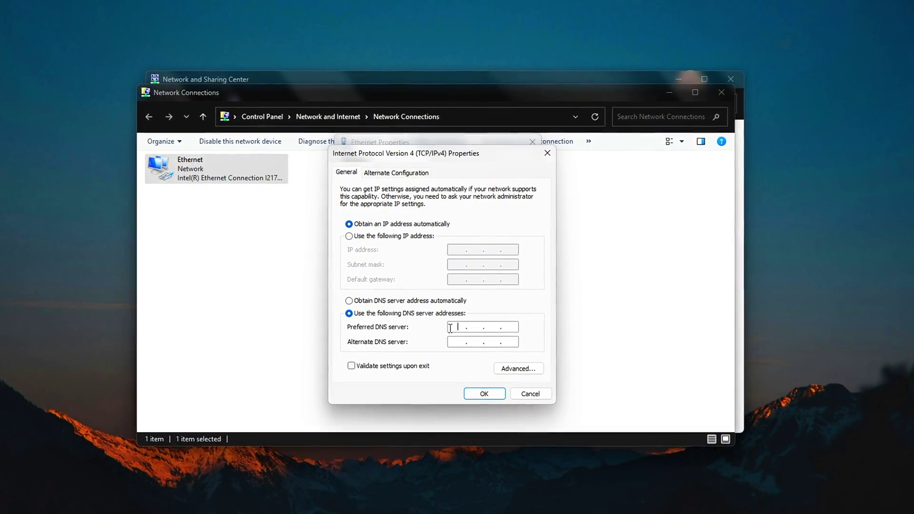
click(455, 326)
text(8.8.8.8)
click(458, 346)
text(8.8.4.4)
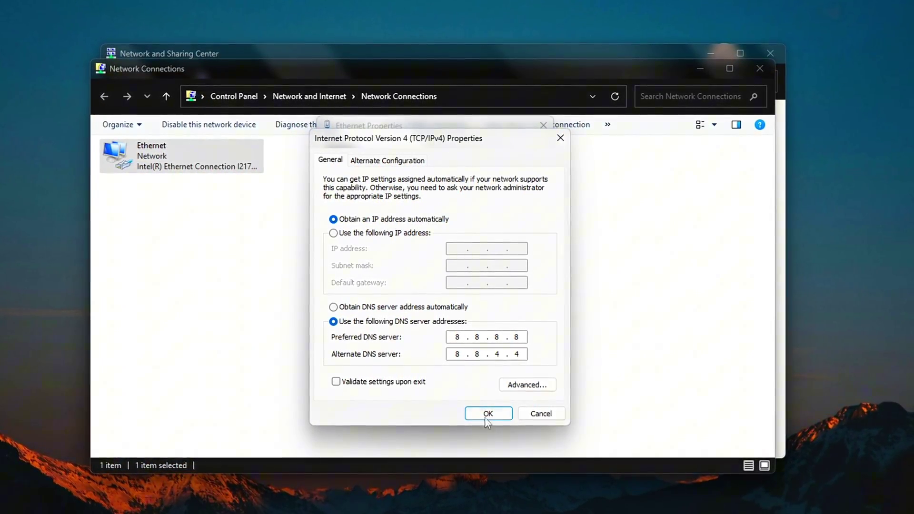
click(488, 411)
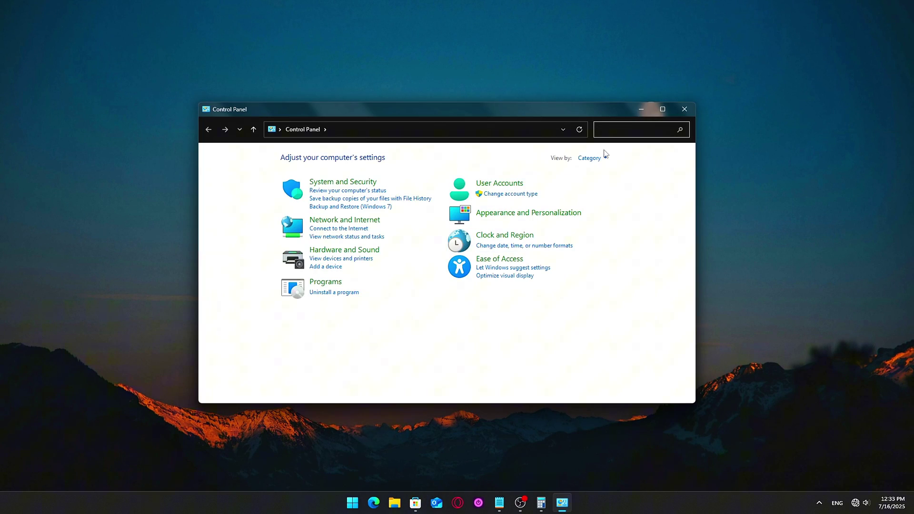
Reach the Ethernet adapter's properties via Large icons, Network and Sharing Center, and adapter settings
click(604, 158)
click(605, 181)
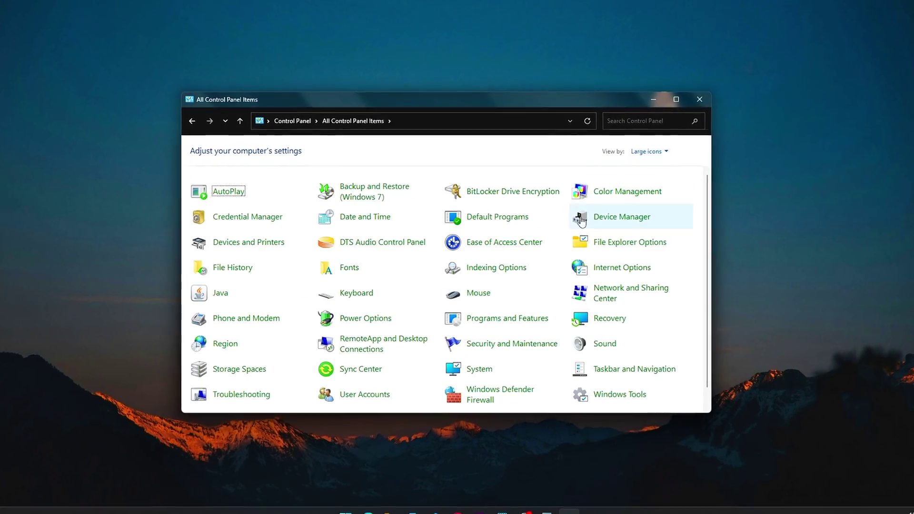
click(610, 303)
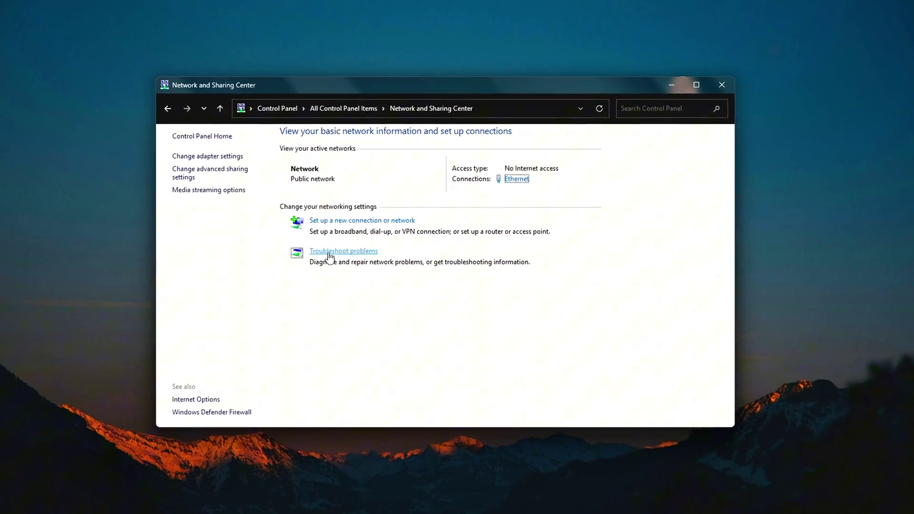
click(209, 155)
drag(457, 86, 432, 85)
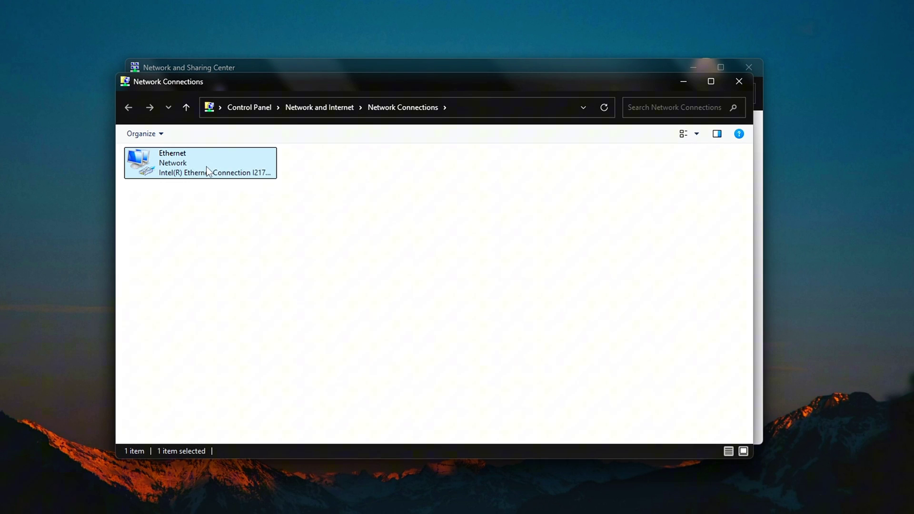
click(246, 283)
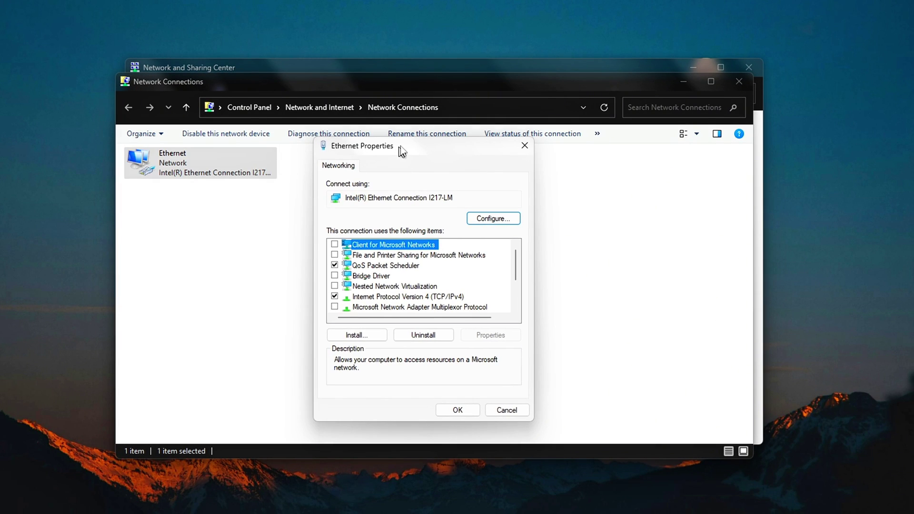
Enter DNS servers 8.8.8.8 and 8.8.4.4 in Ethernet's IPv4 properties and apply
drag(401, 146, 413, 135)
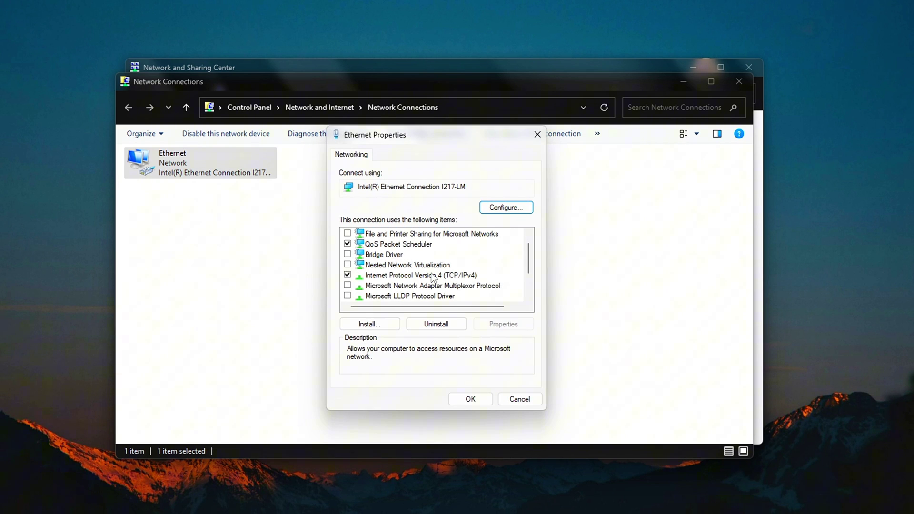
click(493, 325)
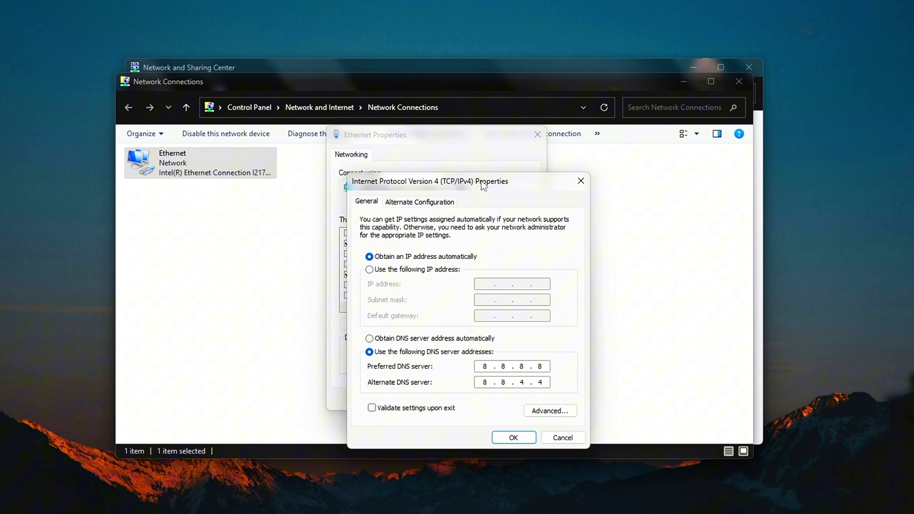
drag(483, 185, 455, 150)
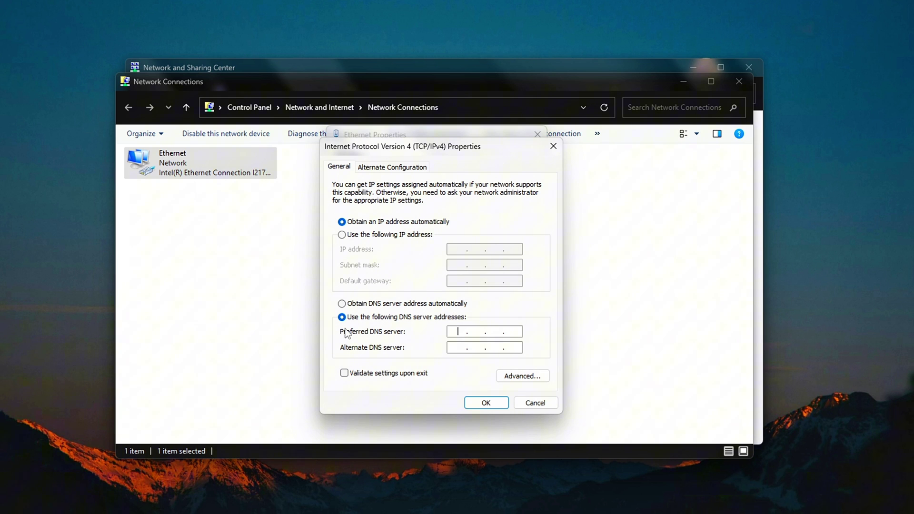
click(462, 331)
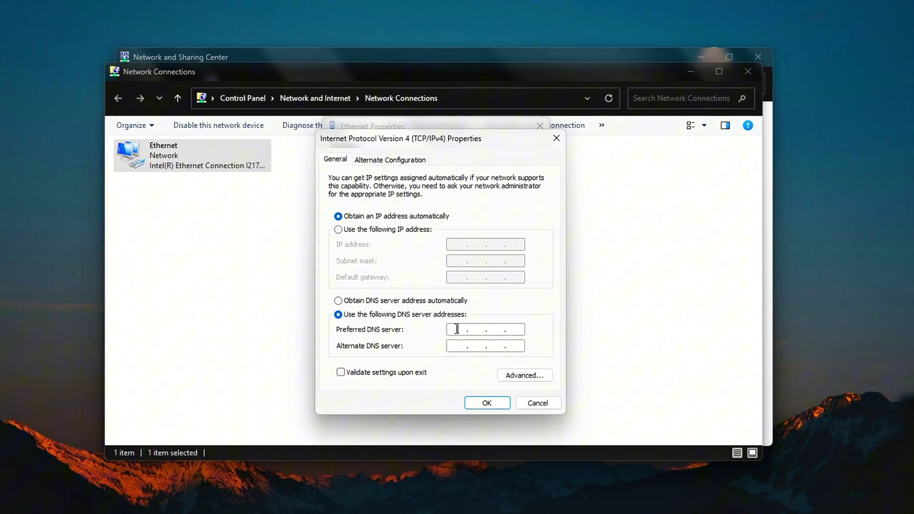
text(8.8.)
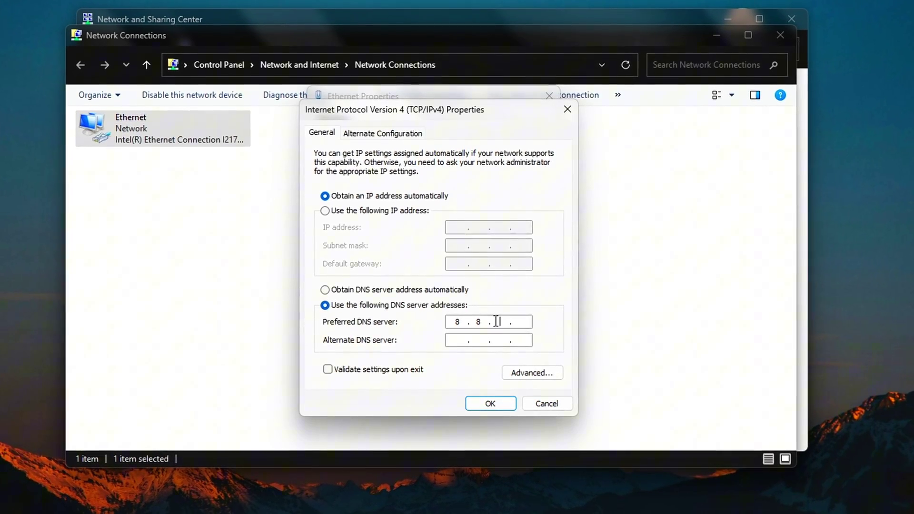
text(8.8)
click(460, 337)
text(8.8.4.4)
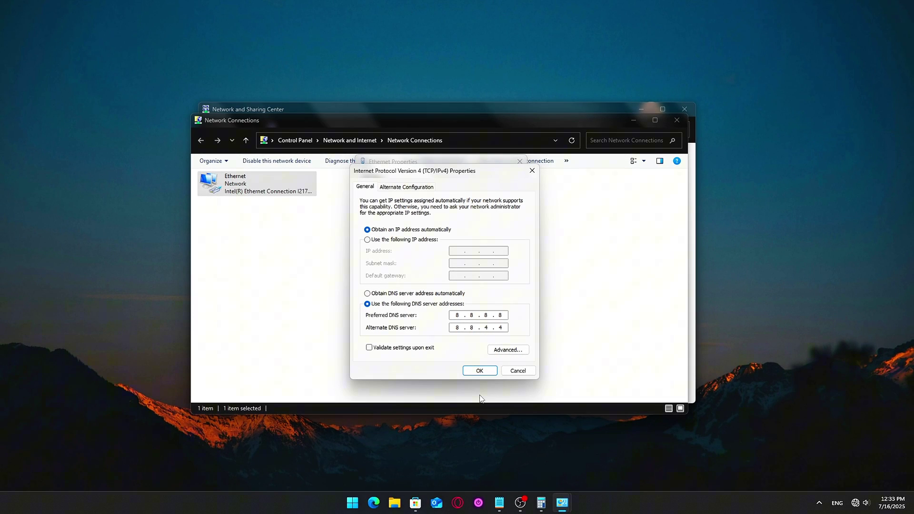
click(476, 371)
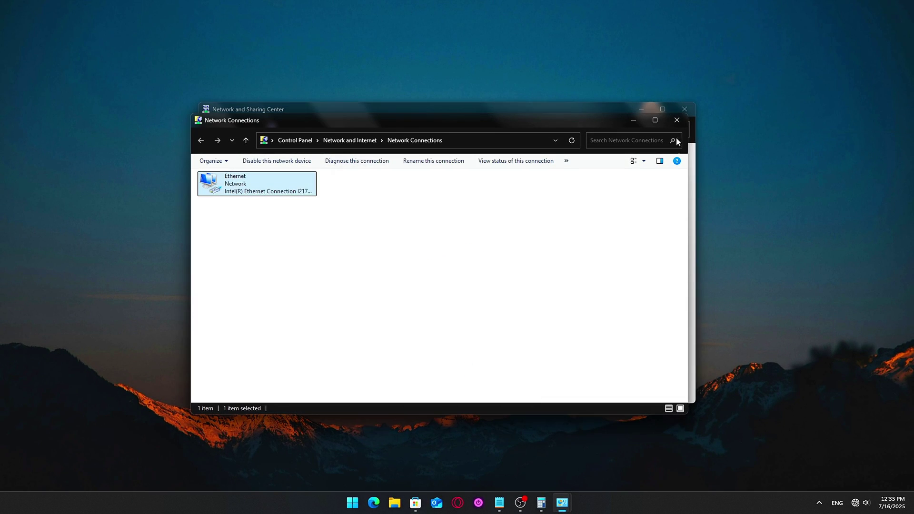
Reopen Ethernet's IPv4 properties to verify the 8.8.8.8 and 8.8.4.4 DNS servers
click(677, 120)
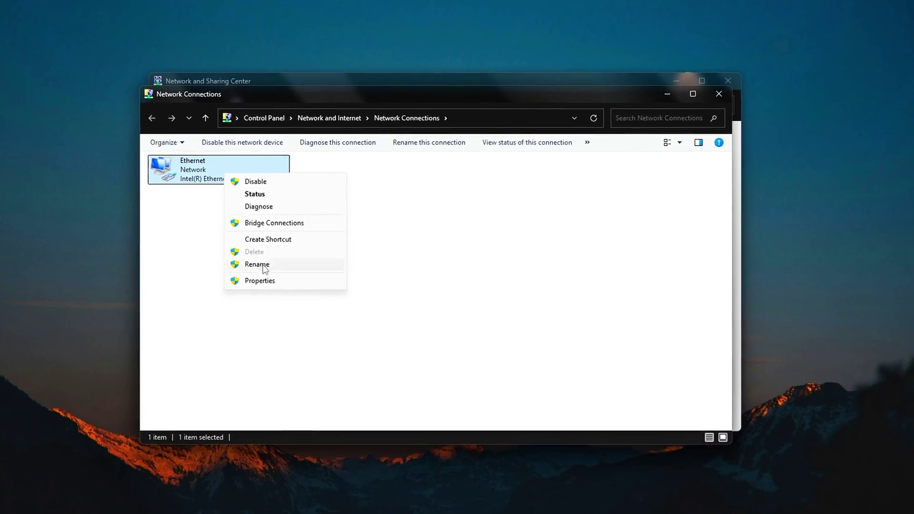
click(260, 279)
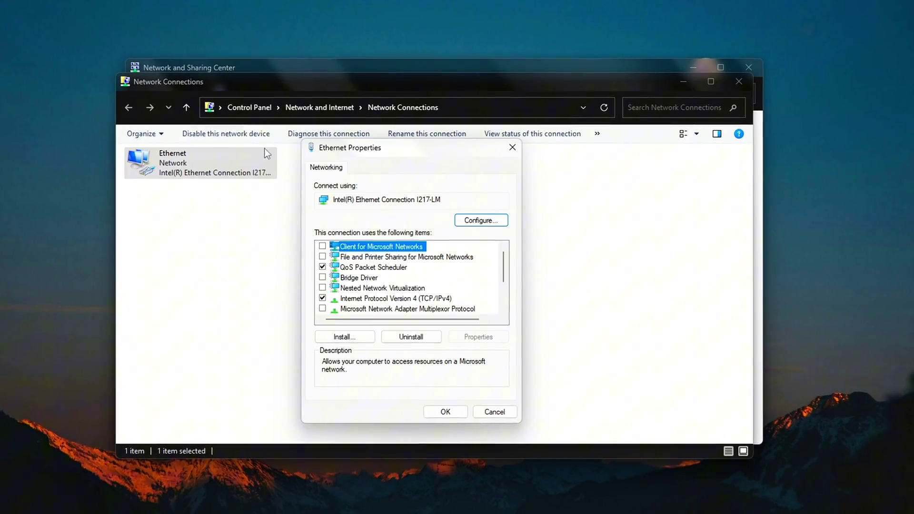
mouse_move(533, 244)
mouse_down()
mouse_move(536, 266)
mouse_move(535, 253)
mouse_up()
click(410, 279)
click(497, 330)
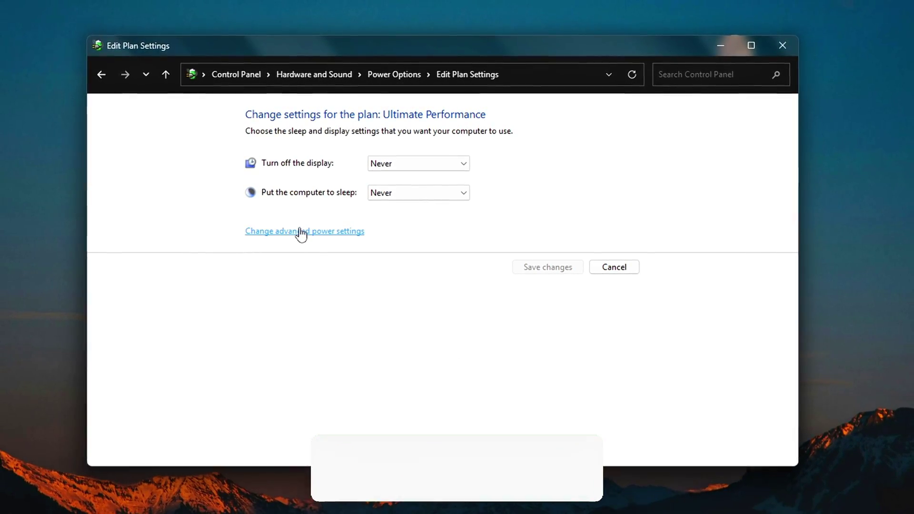
click(301, 232)
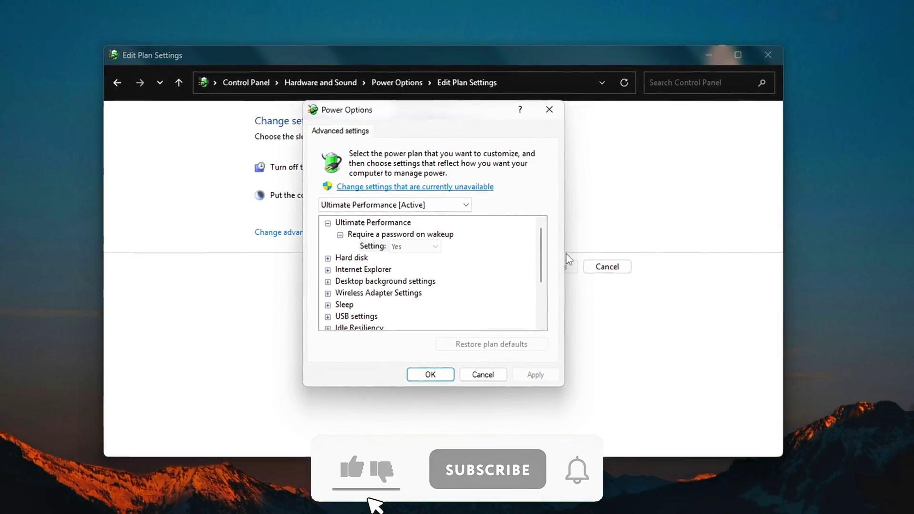
Expand Processor power management to show minimum and maximum processor state at 100%
scroll(431, 276, down, 3)
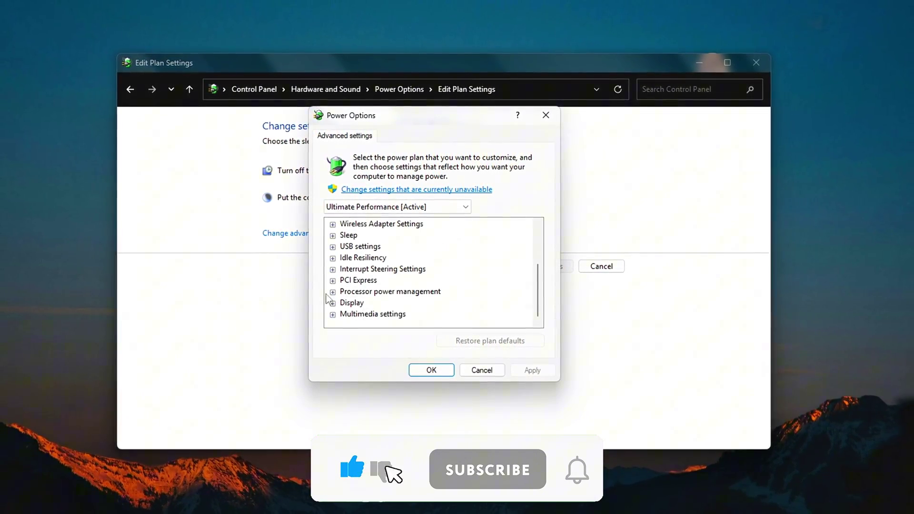
click(332, 292)
scroll(470, 283, down, 1)
click(351, 268)
click(356, 300)
click(374, 297)
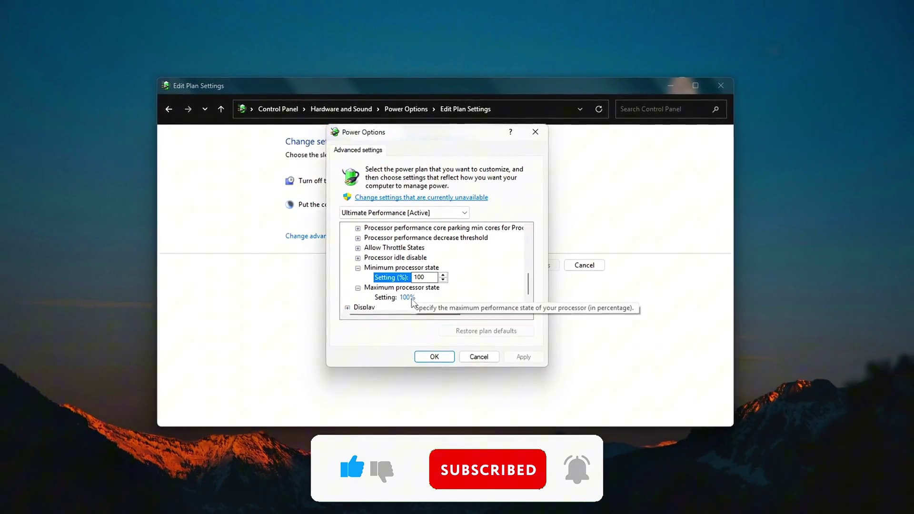
click(410, 297)
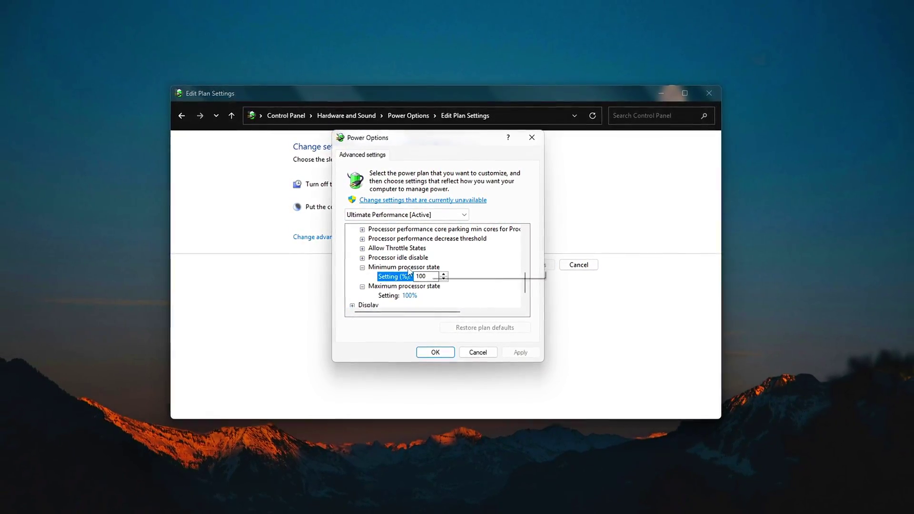